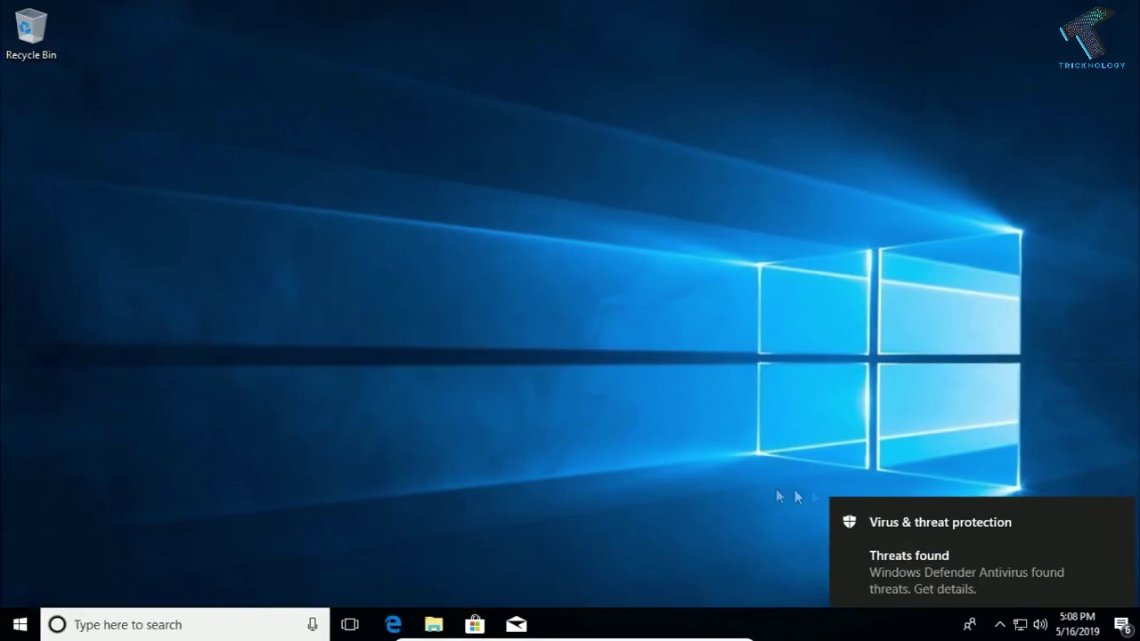
Step: Dismiss the Virus & threat protection 'Threats found' notification
{"action": "left_click", "coordinate": [1124, 503]}
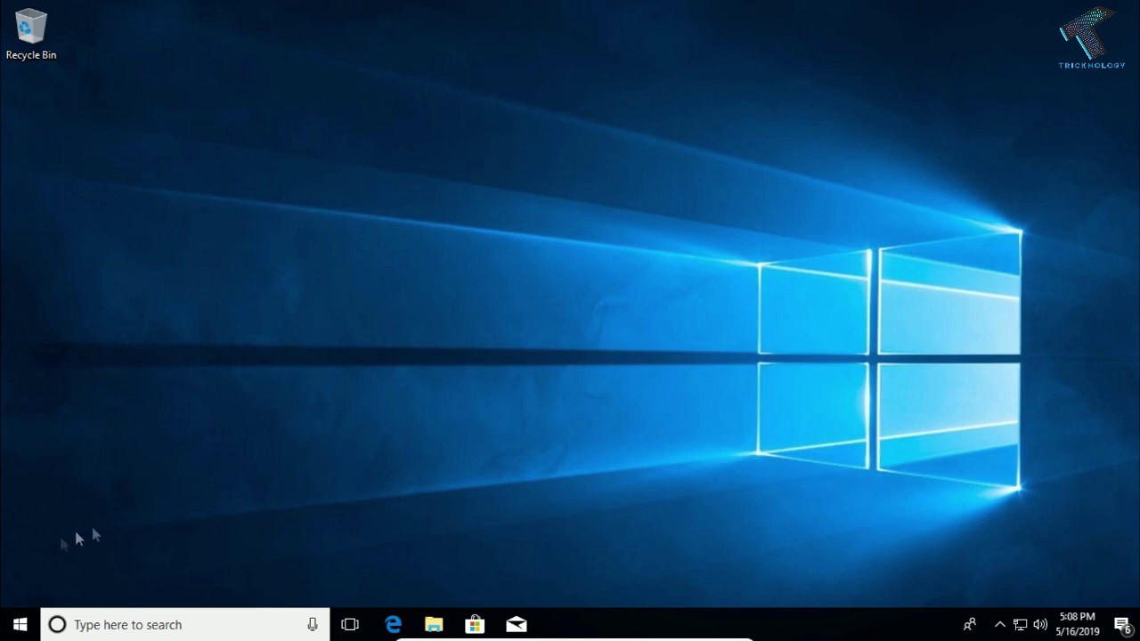
Step: Open Control Panel from Start search and go to Programs in Category view
{"action": "left_click", "coordinate": [4, 626]}
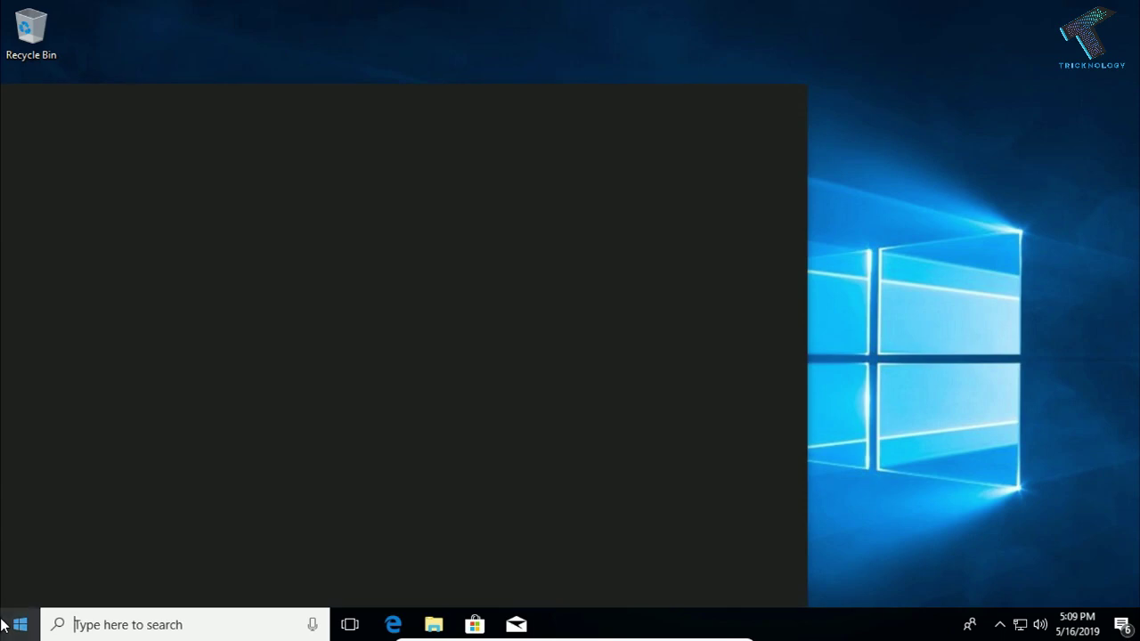
{"action": "type", "text": "c"}
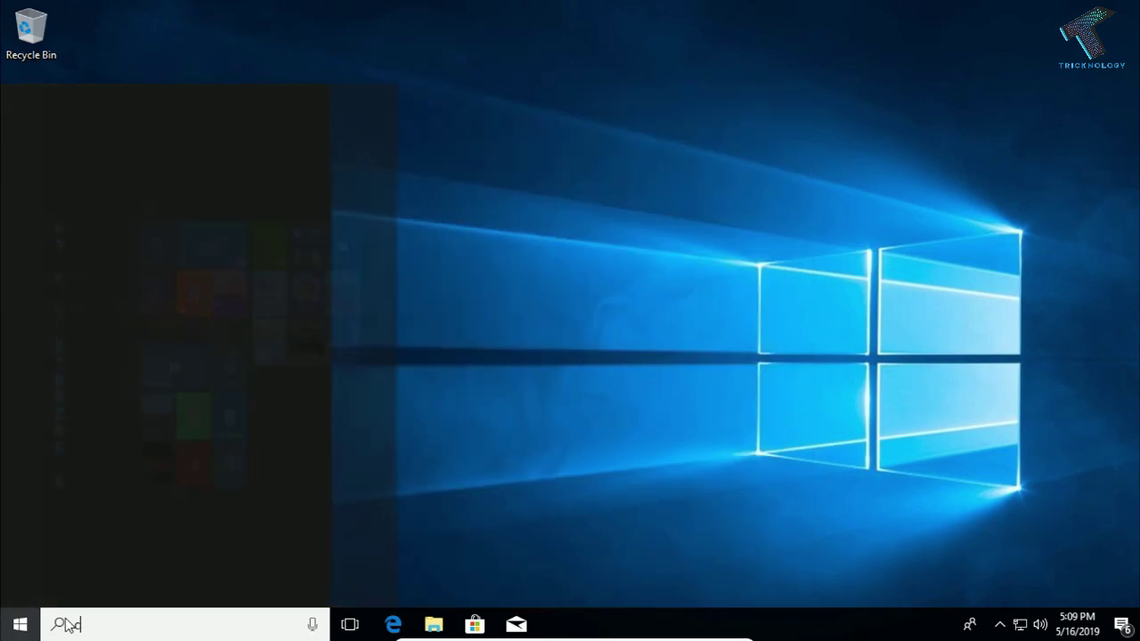
{"action": "type", "text": "ontrol panel"}
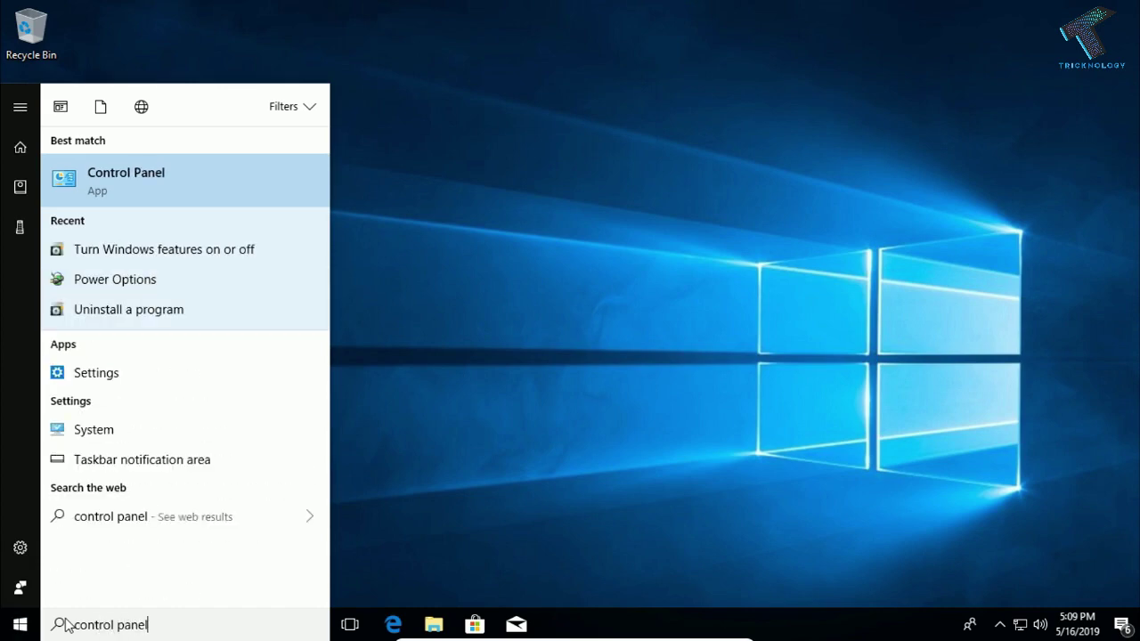
{"action": "key", "text": "Return"}
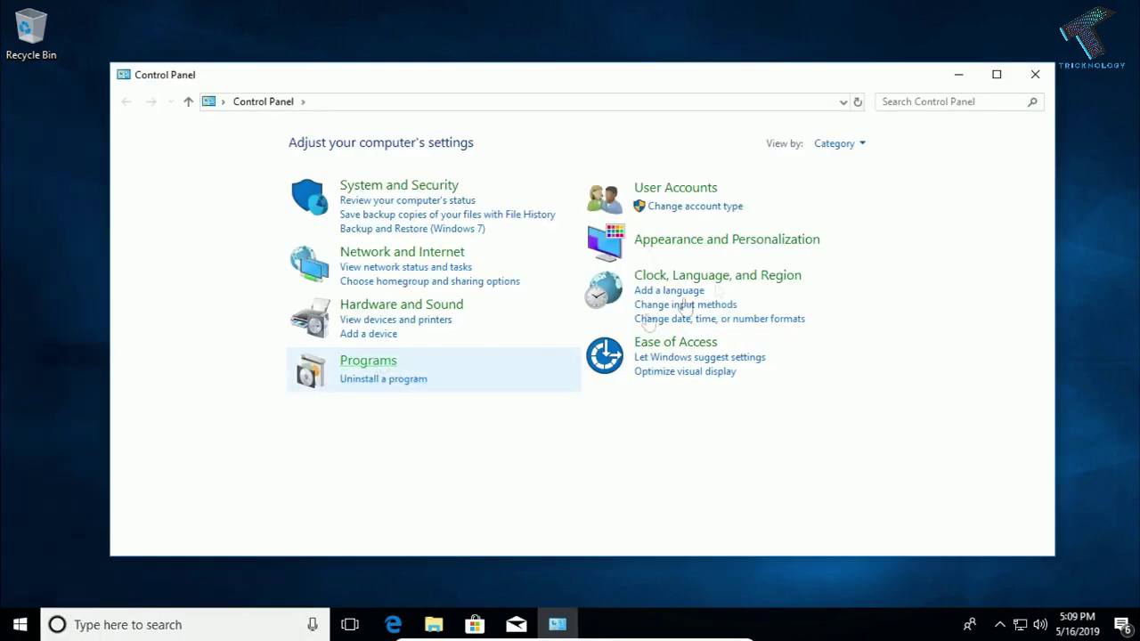
{"action": "left_click", "coordinate": [839, 144]}
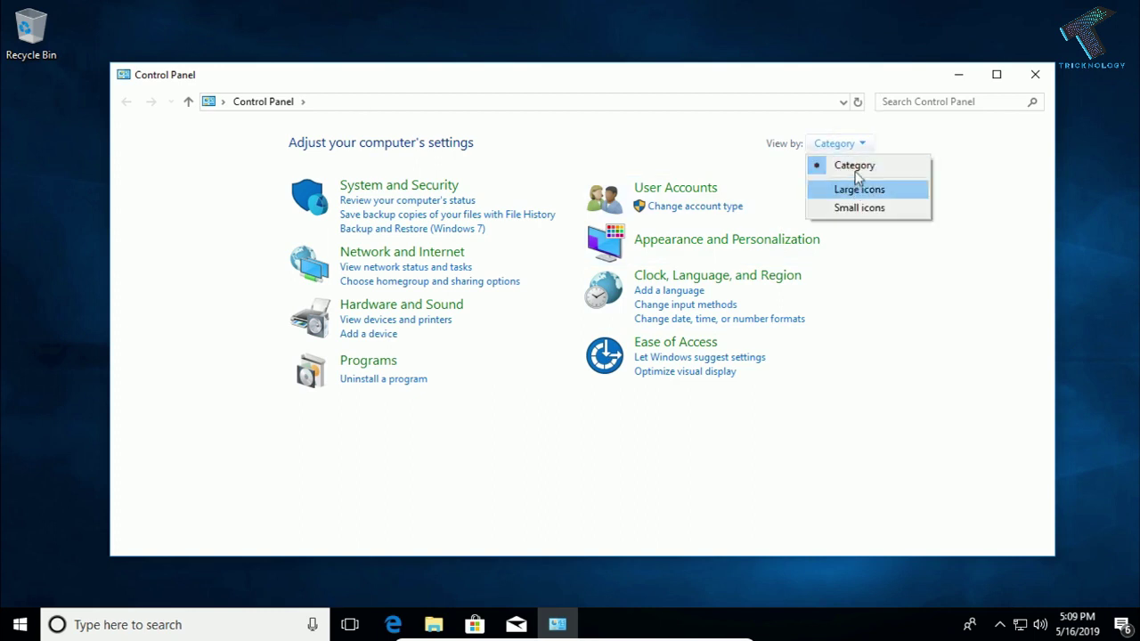
{"action": "left_click", "coordinate": [860, 165]}
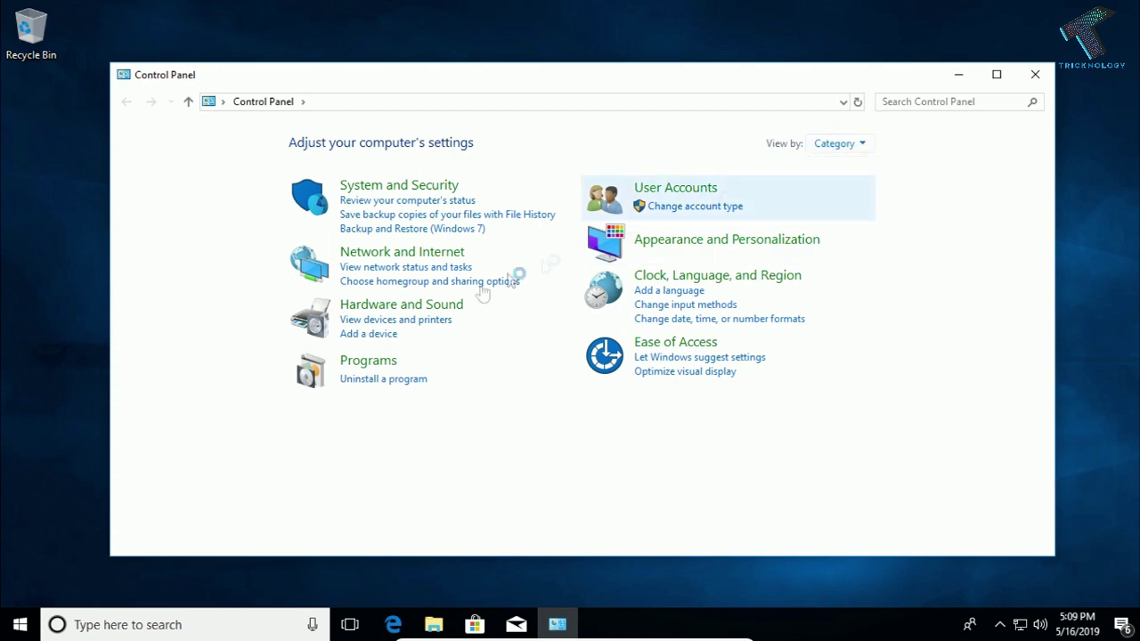
{"action": "left_click", "coordinate": [390, 369]}
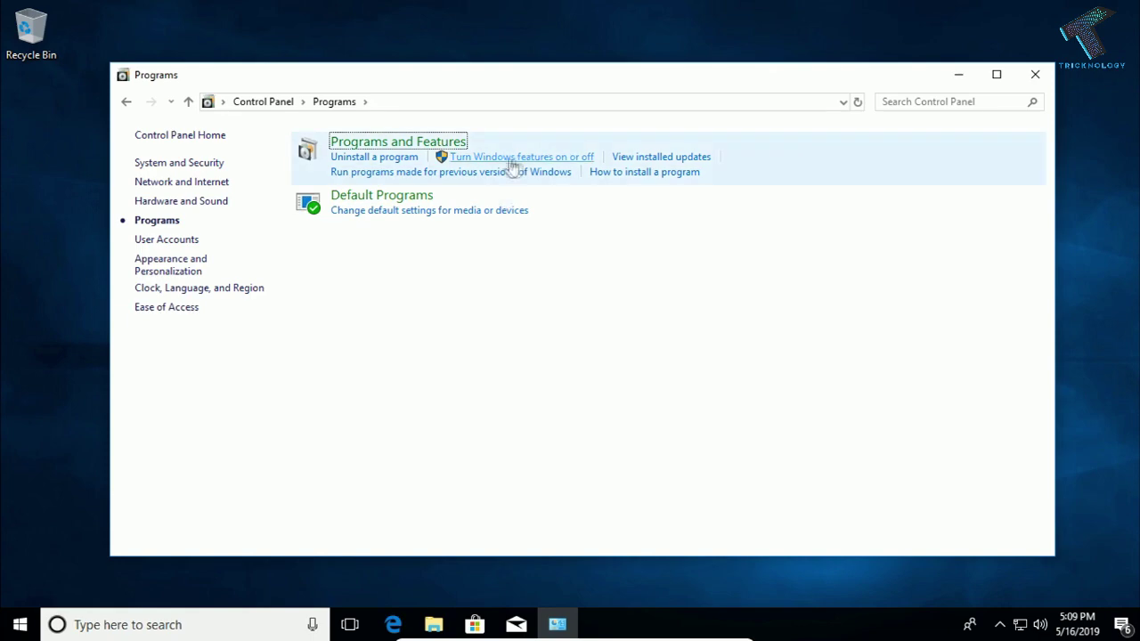
Step: Uncheck Windows Subsystem for Linux in Windows Features, apply it, and restart now
{"action": "left_click", "coordinate": [543, 159]}
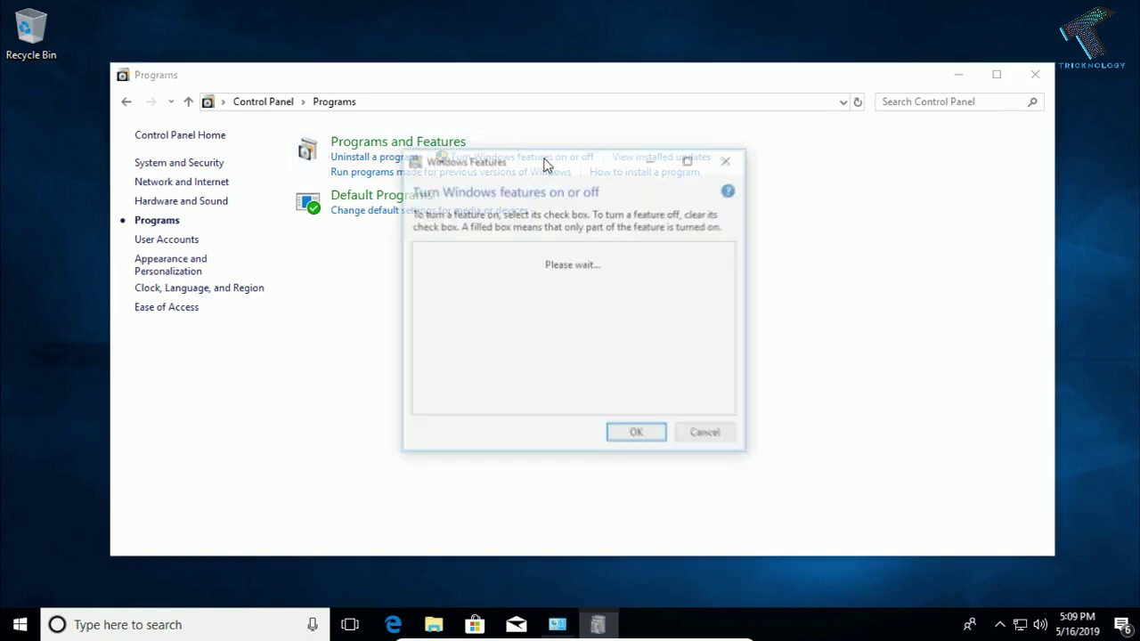
{"action": "left_click_drag", "start_coordinate": [400, 149], "coordinate": [255, 23]}
{"action": "scroll", "coordinate": [393, 222], "scroll_direction": "down", "scroll_amount": 3}
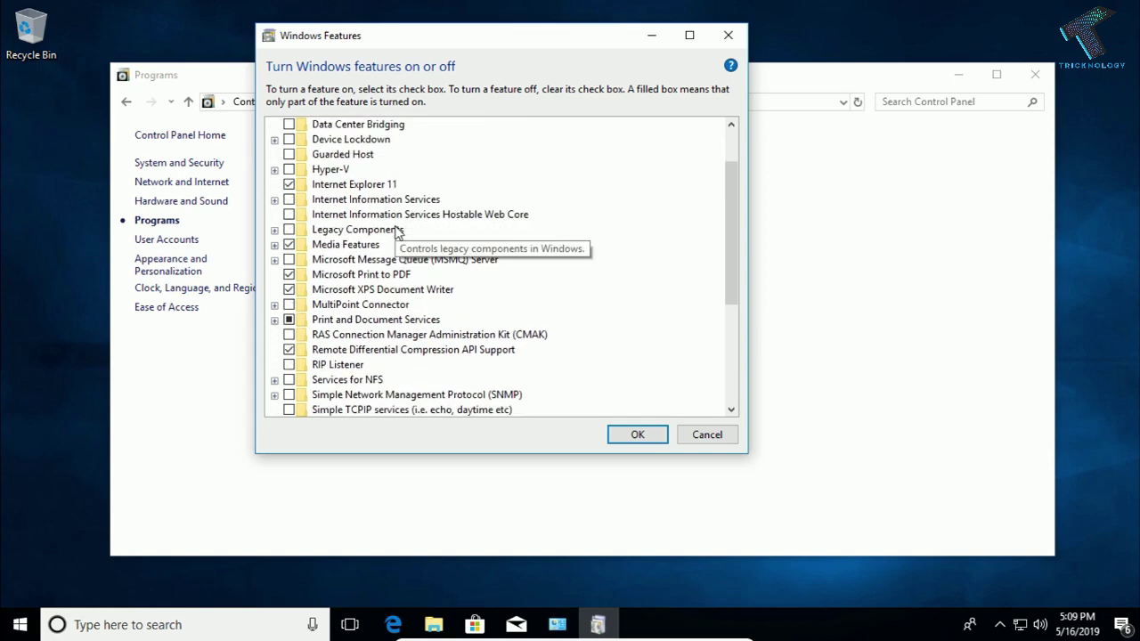
{"action": "scroll", "coordinate": [397, 230], "scroll_direction": "down", "scroll_amount": 2}
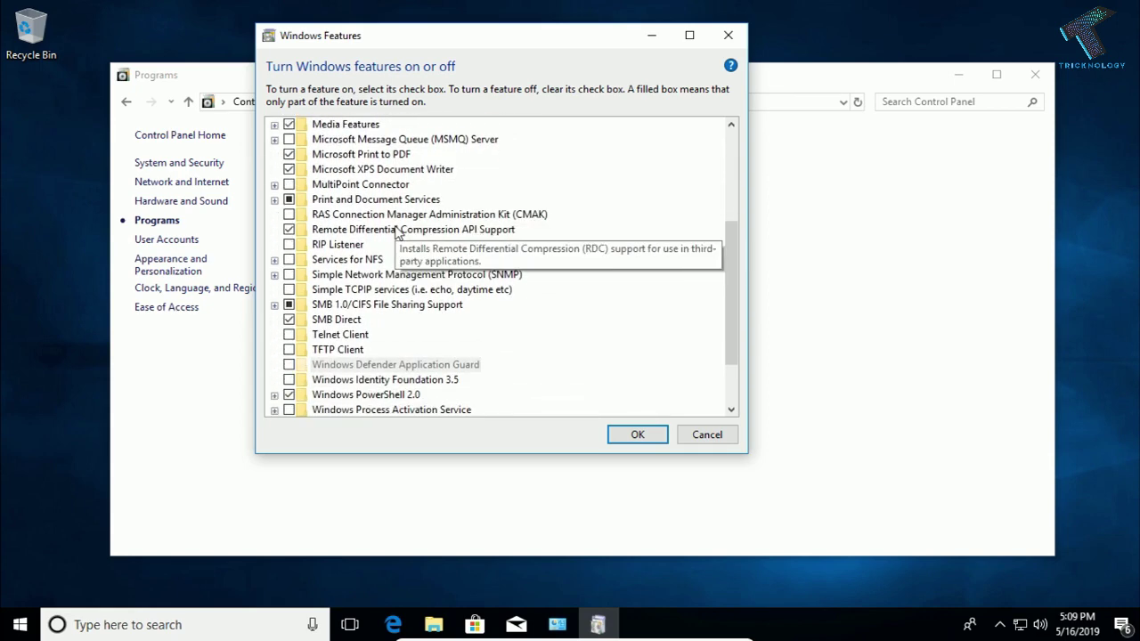
{"action": "scroll", "coordinate": [396, 230], "scroll_direction": "down", "scroll_amount": 1}
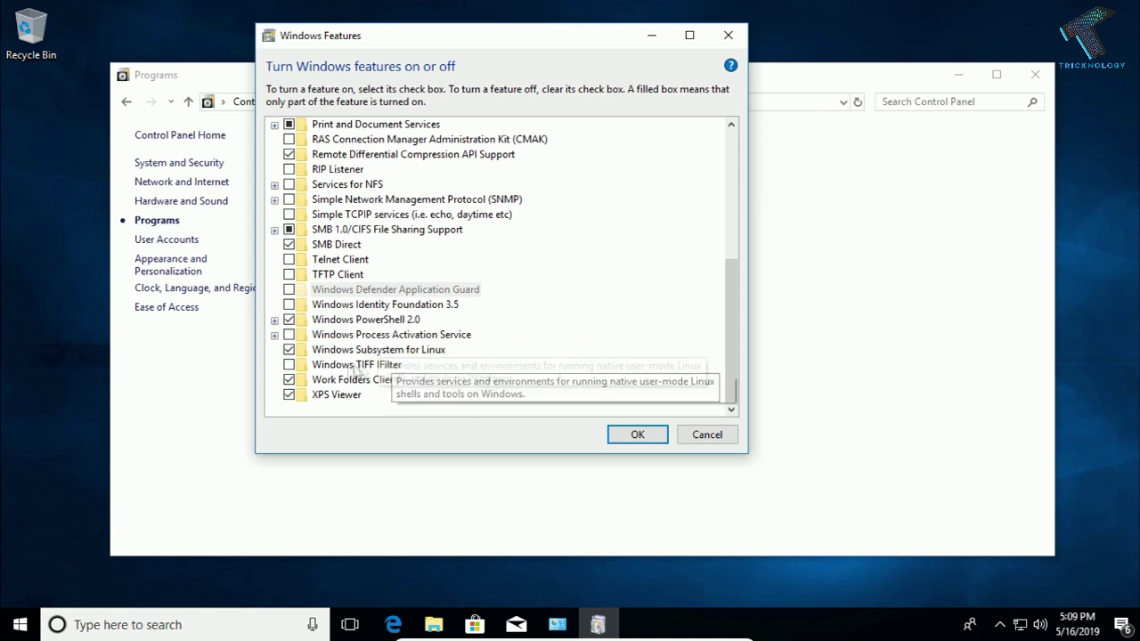
{"action": "left_click", "coordinate": [289, 350]}
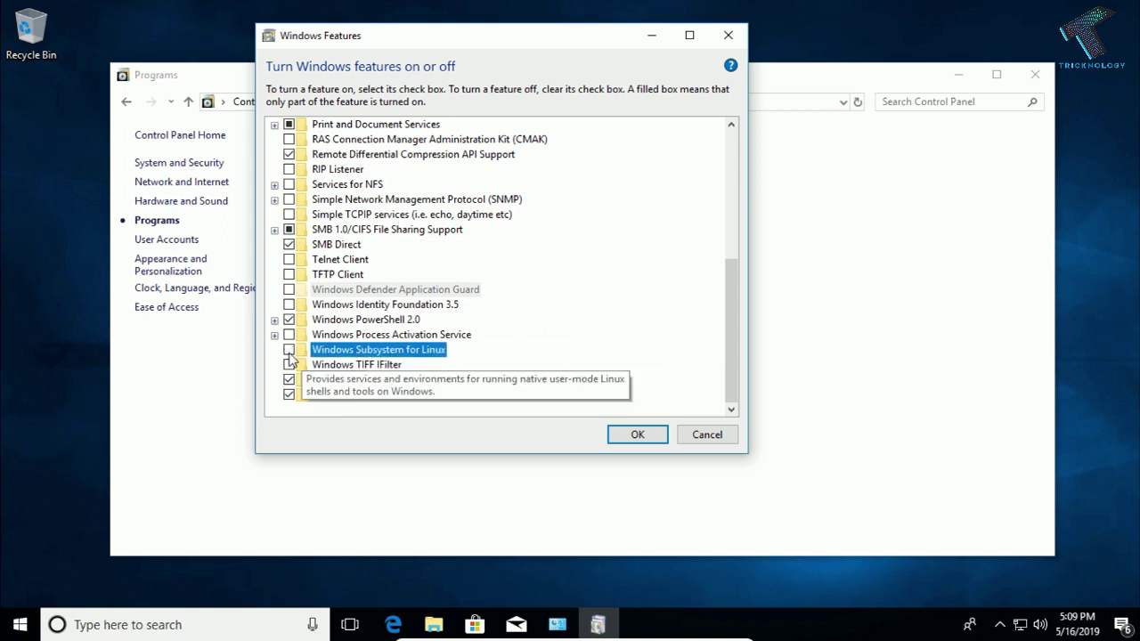
{"action": "left_click", "coordinate": [638, 437]}
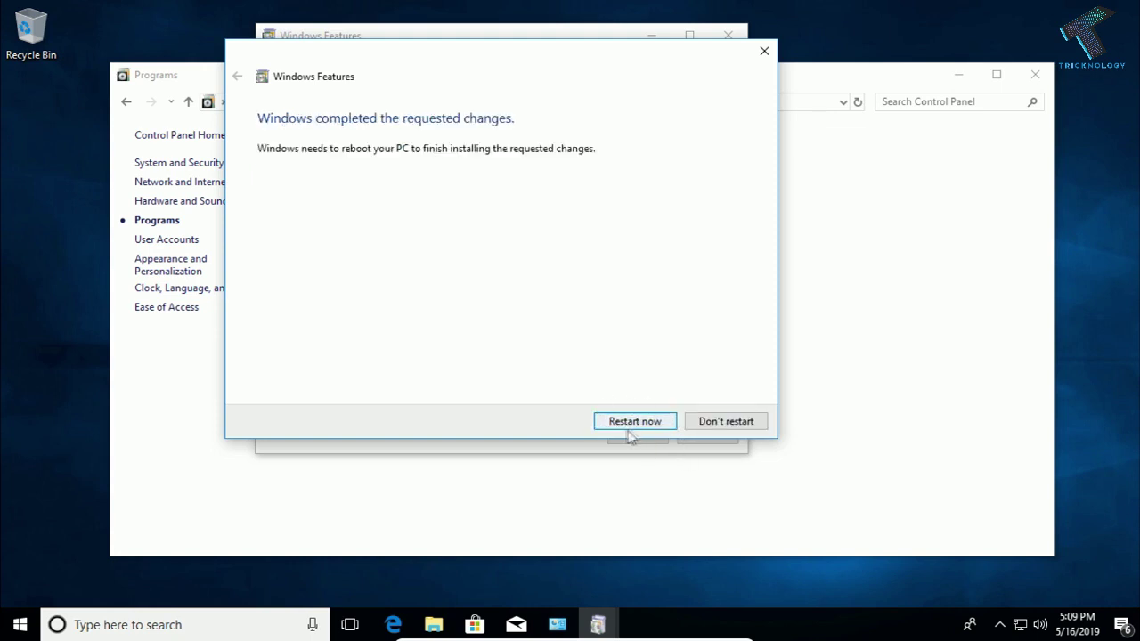
{"action": "left_click", "coordinate": [625, 416]}
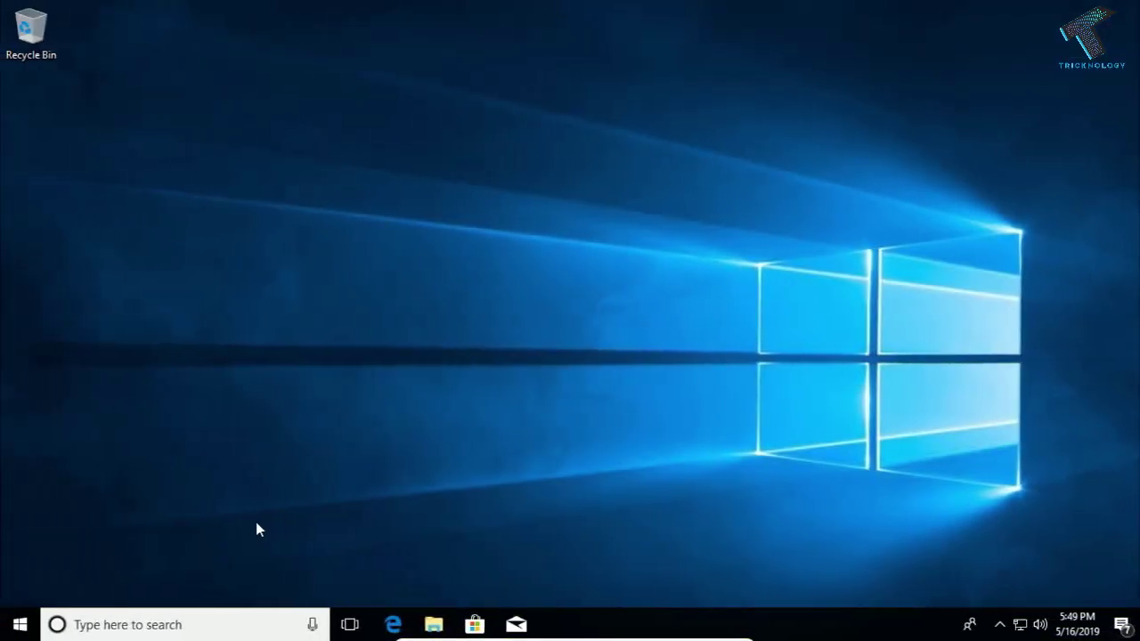
Step: Open Check for updates in Settings, maximized, and restart to install pending updates
{"action": "left_click", "coordinate": [11, 615]}
{"action": "type", "text": "upd"}
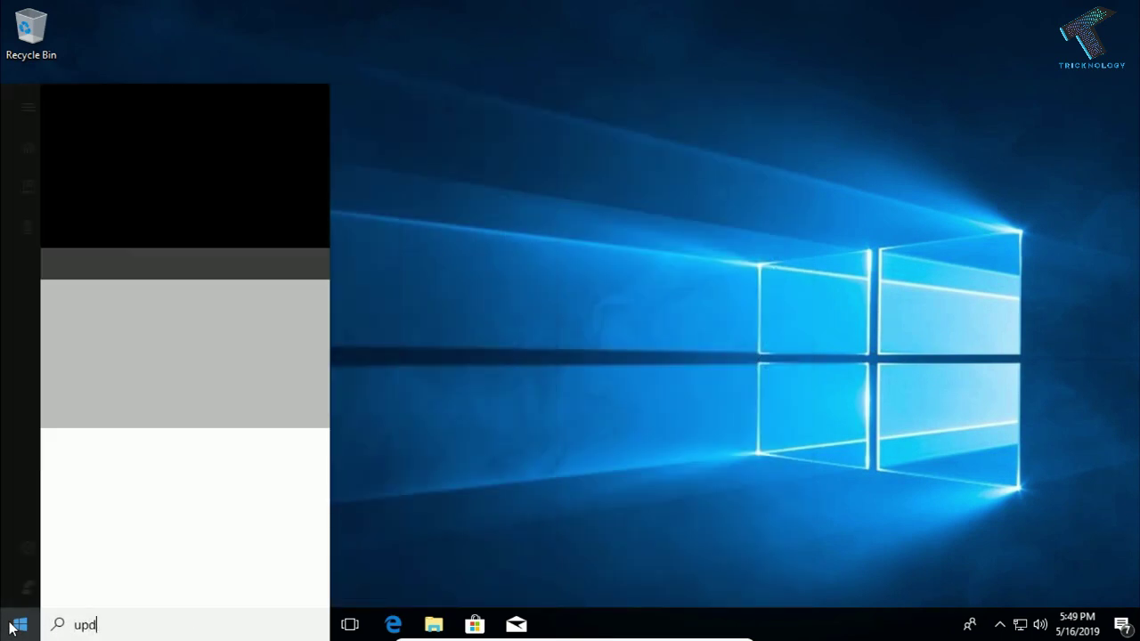
{"action": "type", "text": "ate"}
{"action": "key", "text": "Down"}
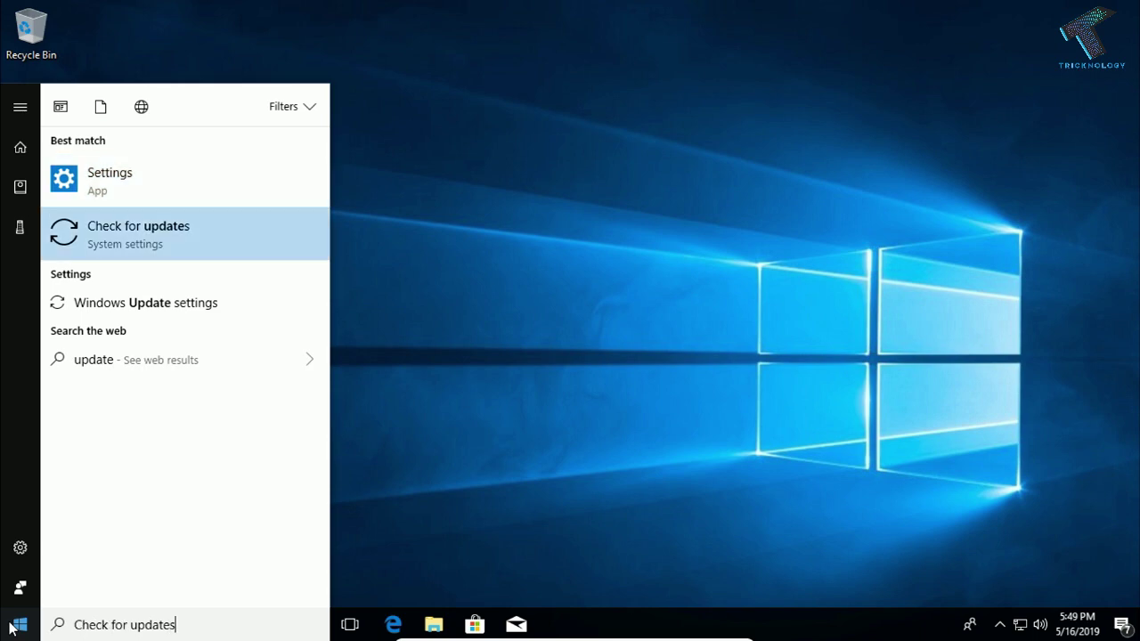
{"action": "left_click", "coordinate": [90, 228]}
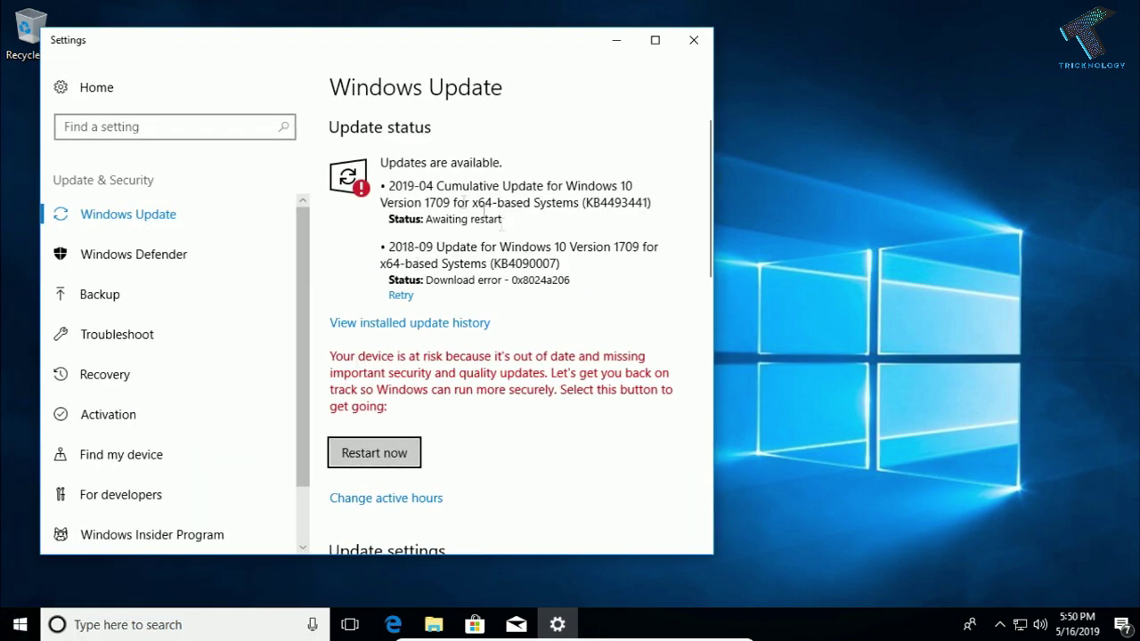
{"action": "double_click", "coordinate": [539, 47]}
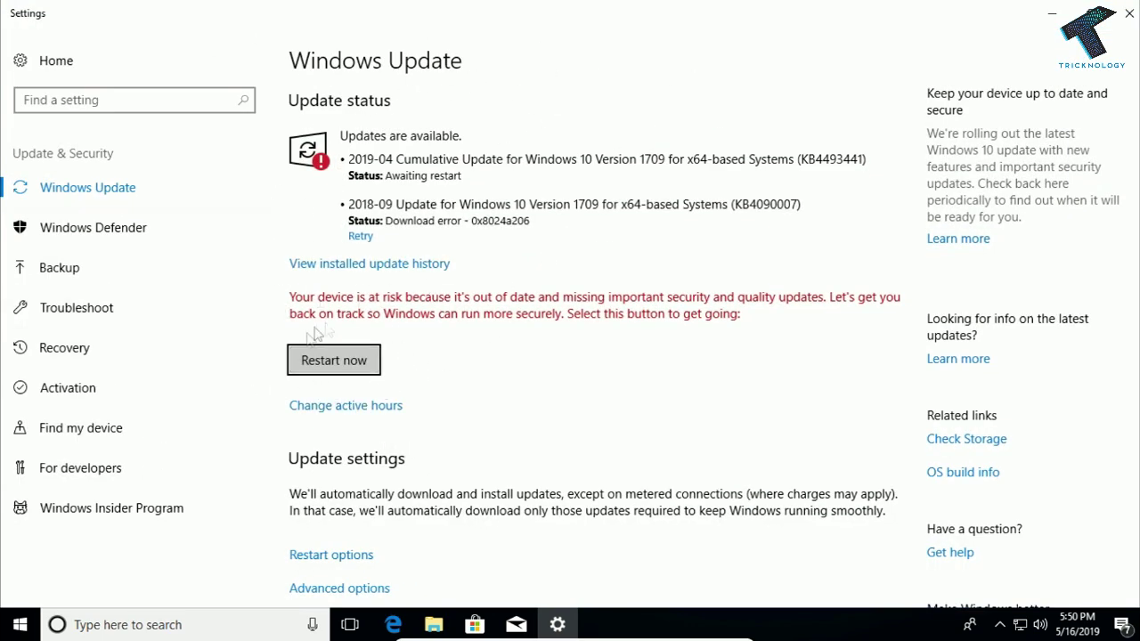
{"action": "left_click", "coordinate": [330, 365]}
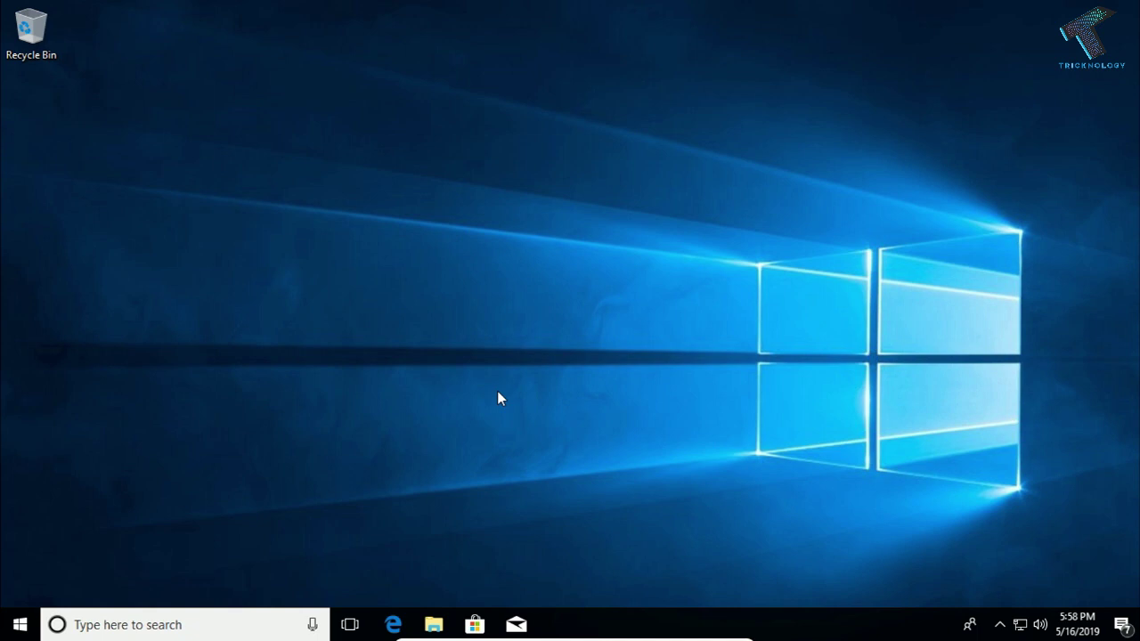
Step: Dismiss the threats notification and launch Task Manager from the taskbar menu
{"action": "right_click", "coordinate": [785, 626]}
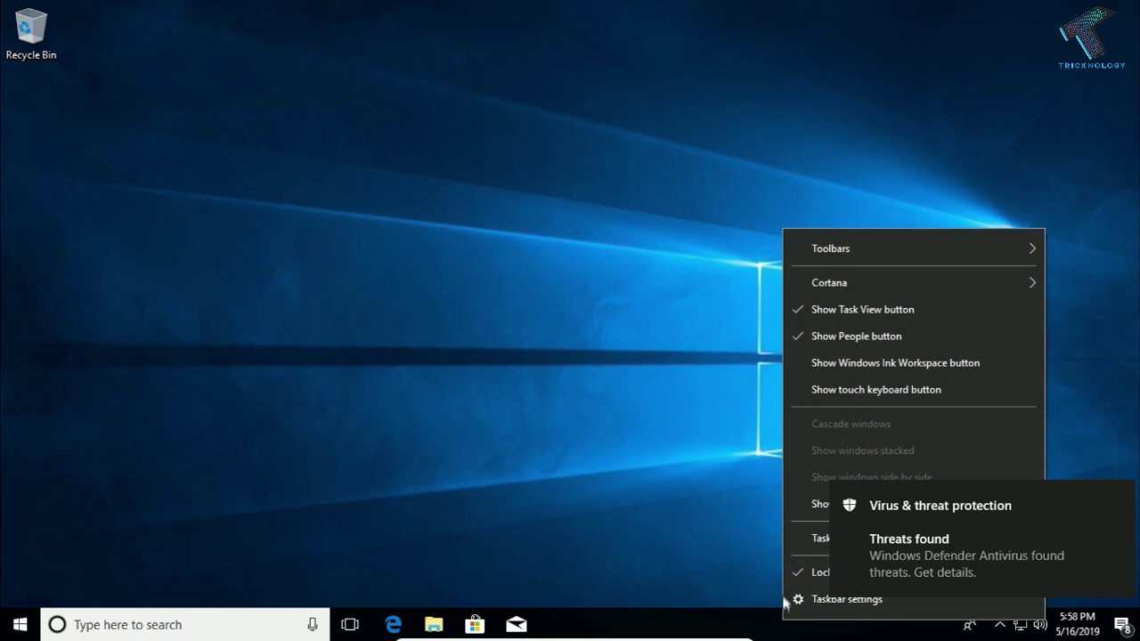
{"action": "left_click", "coordinate": [1120, 496]}
{"action": "right_click", "coordinate": [840, 624]}
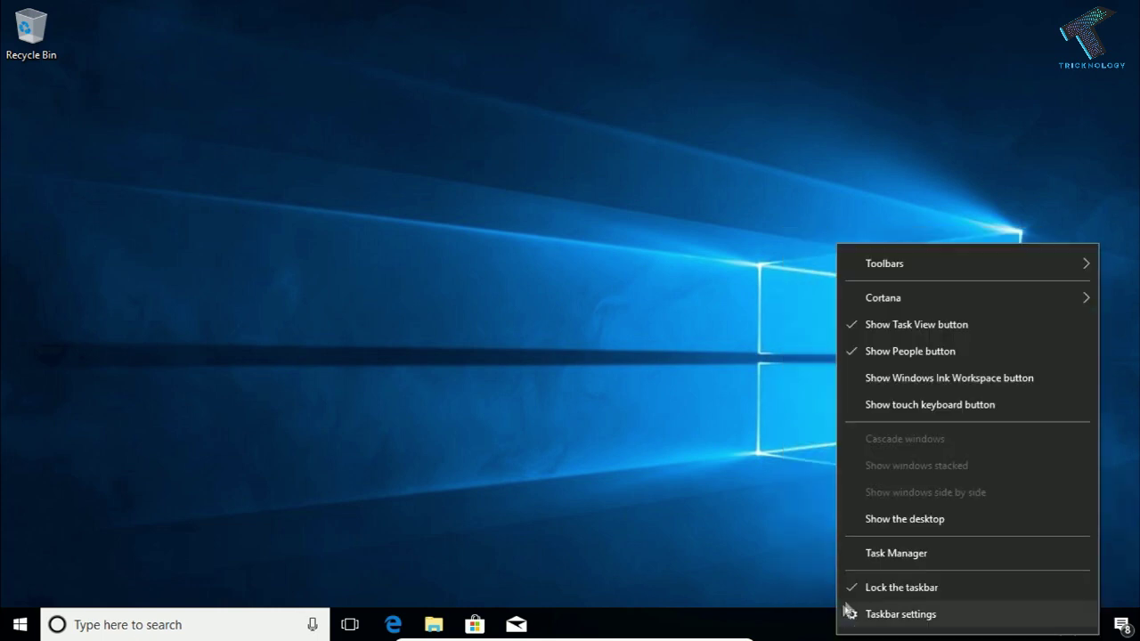
{"action": "left_click", "coordinate": [902, 553]}
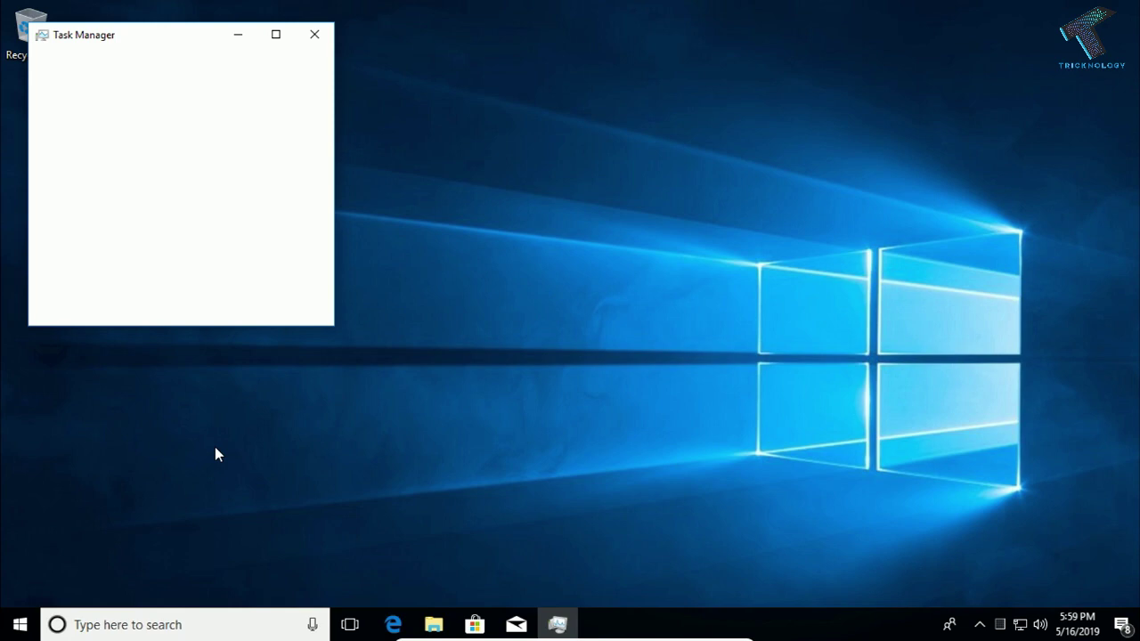
Step: Start Task Manager from the Run box with 'ta' and move it toward the centre
{"action": "key", "text": "super+r"}
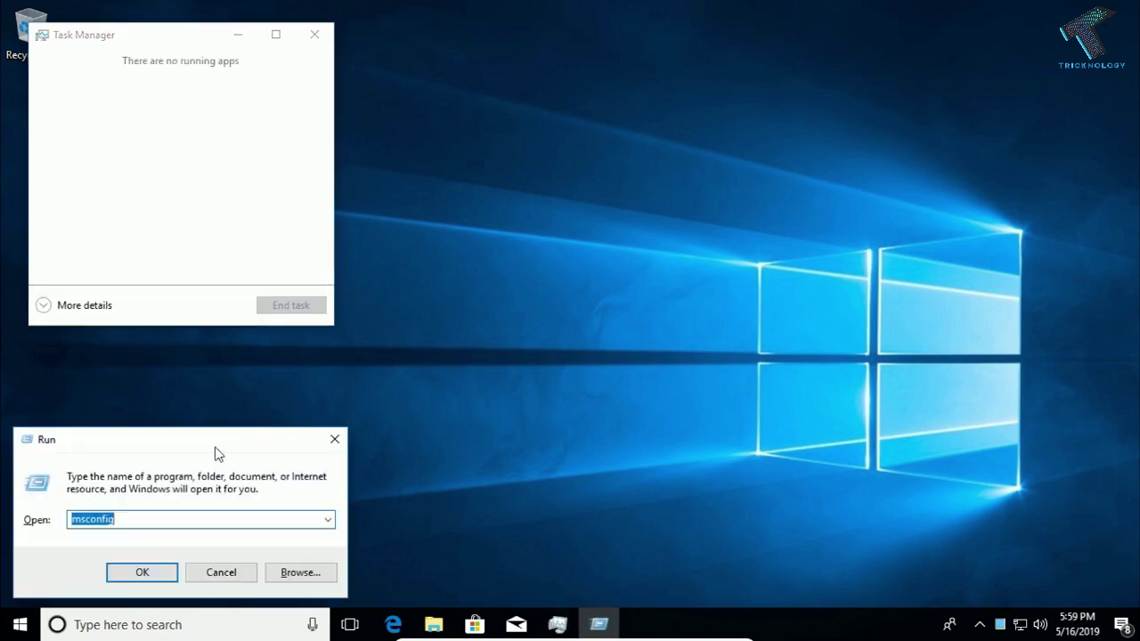
{"action": "type", "text": "taskmgr"}
{"action": "key", "text": "Return"}
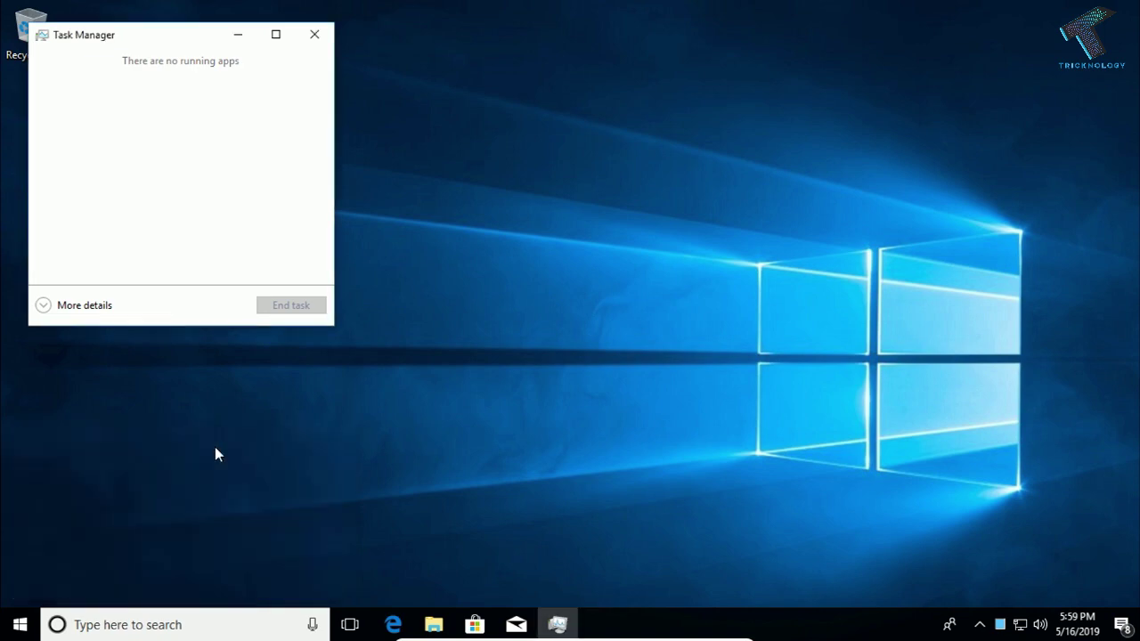
{"action": "left_click_drag", "start_coordinate": [212, 35], "coordinate": [455, 49]}
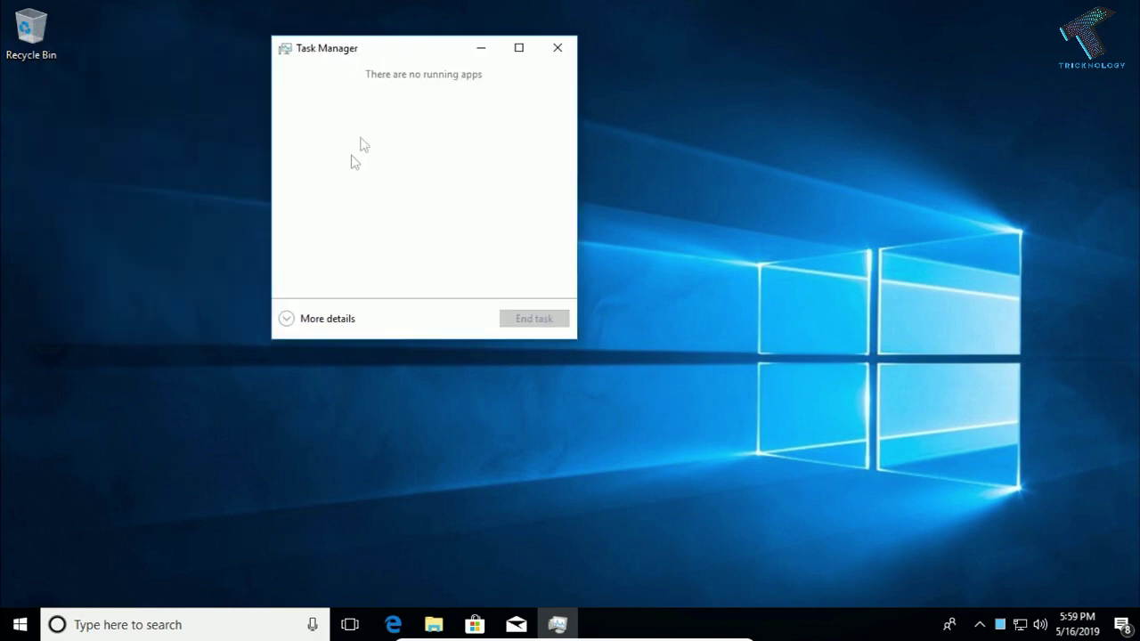
Step: Disable Microsoft OneDrive and VirtualBox Guest Additions on Task Manager's Startup tab
{"action": "left_click", "coordinate": [329, 319]}
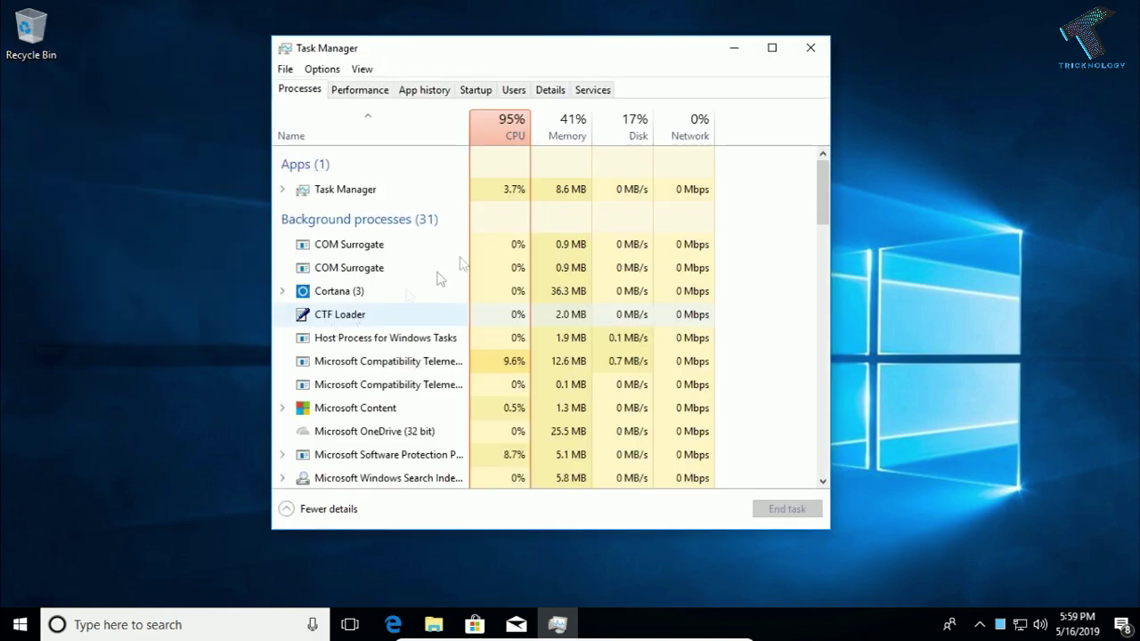
{"action": "left_click", "coordinate": [482, 91]}
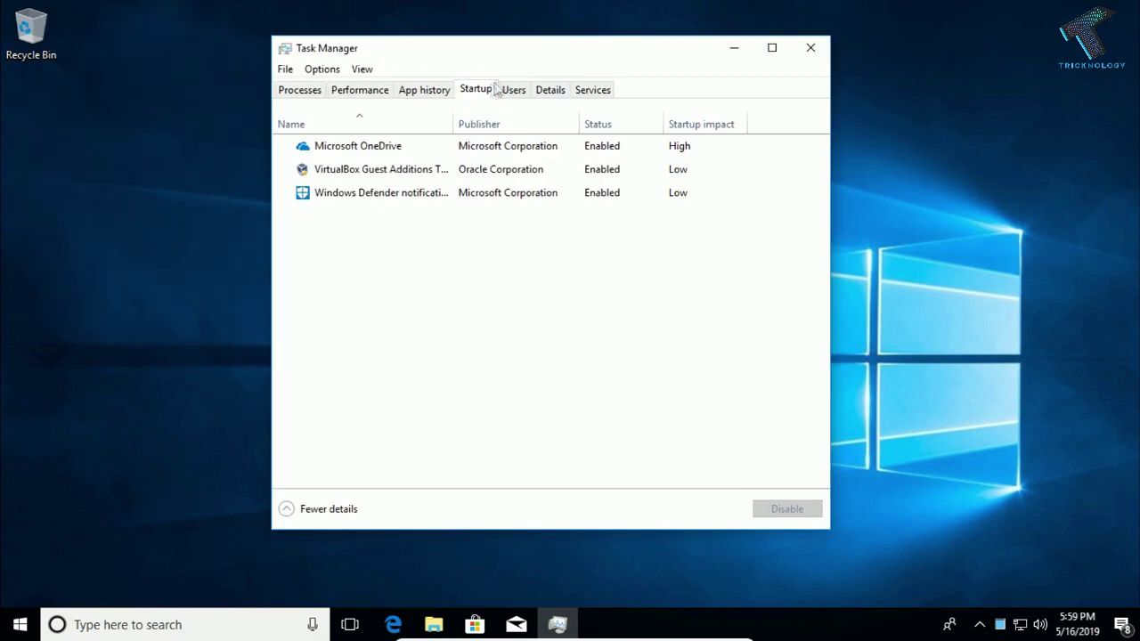
{"action": "left_click", "coordinate": [395, 147]}
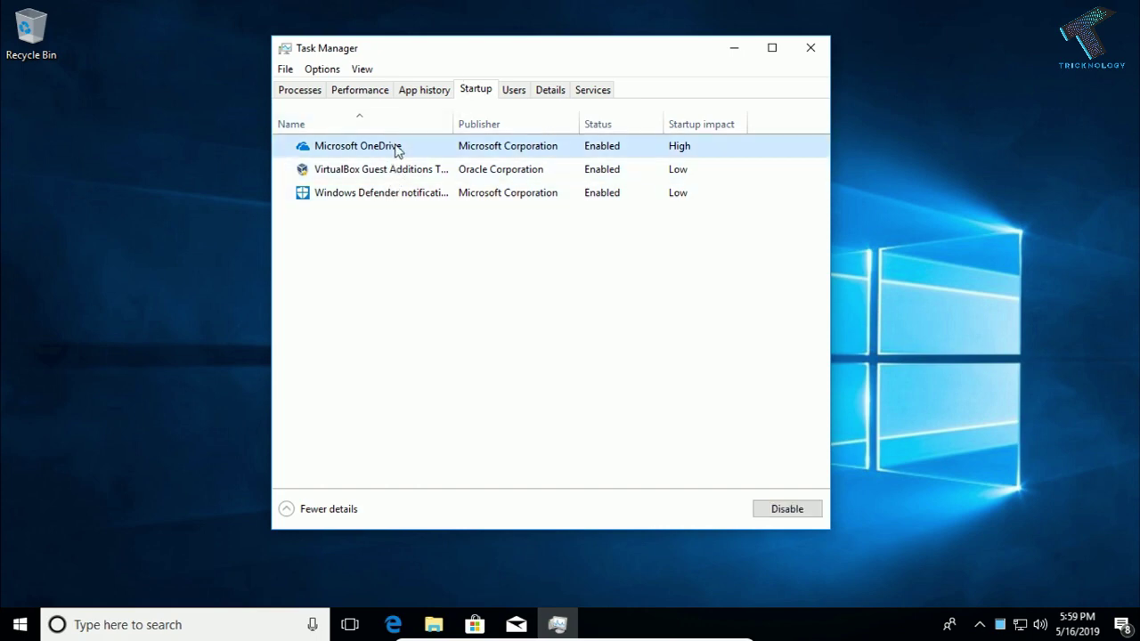
{"action": "left_click", "coordinate": [787, 508]}
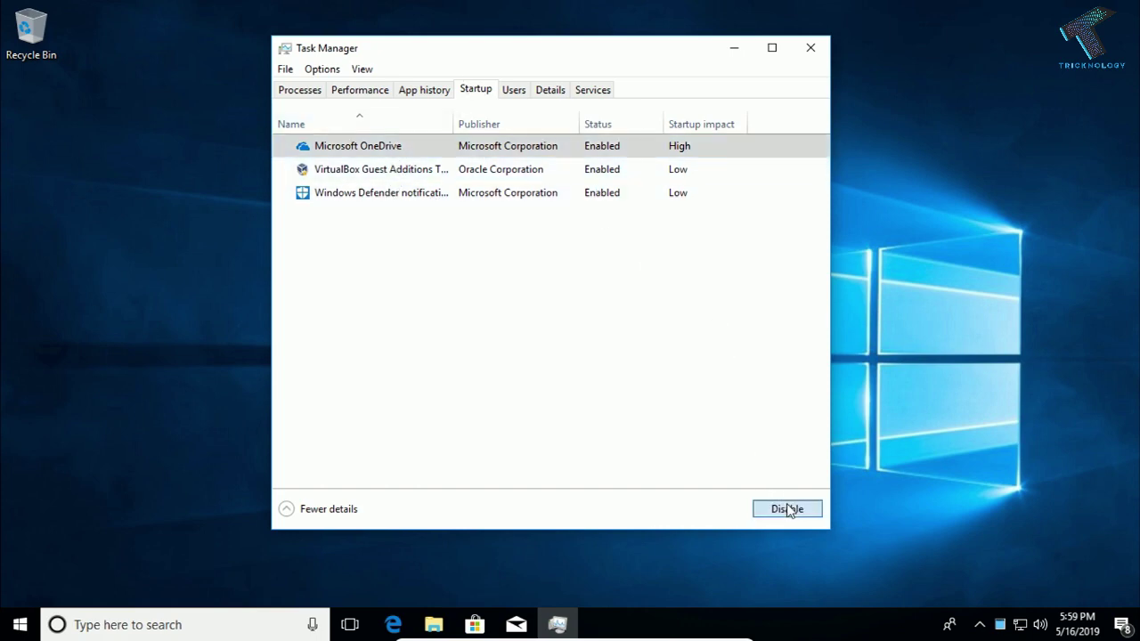
{"action": "left_click", "coordinate": [642, 171]}
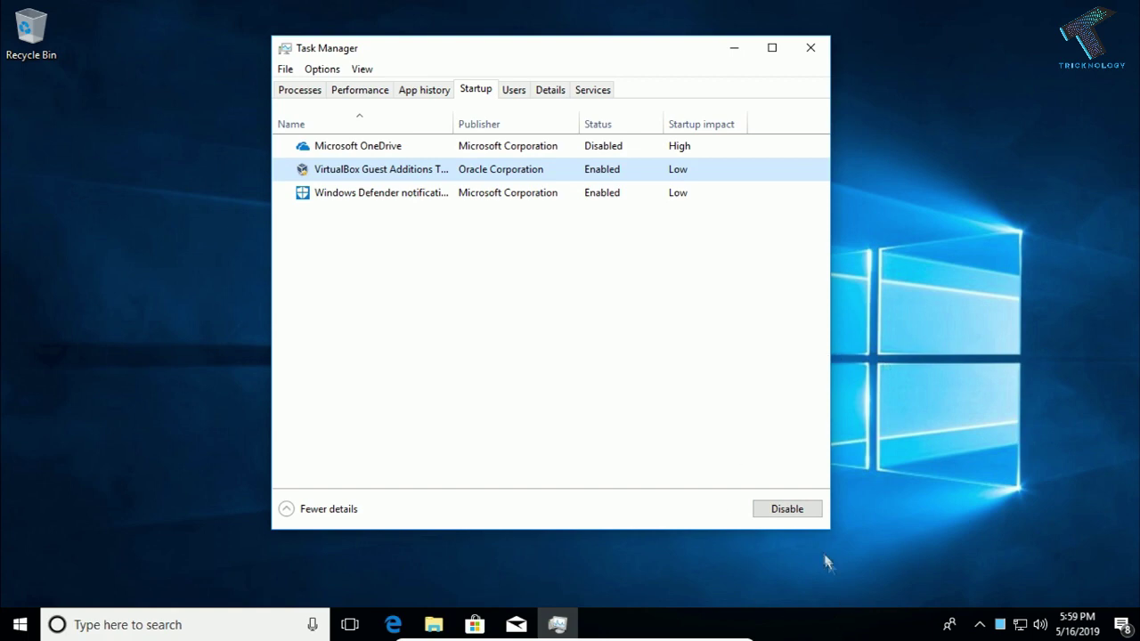
{"action": "left_click", "coordinate": [804, 508]}
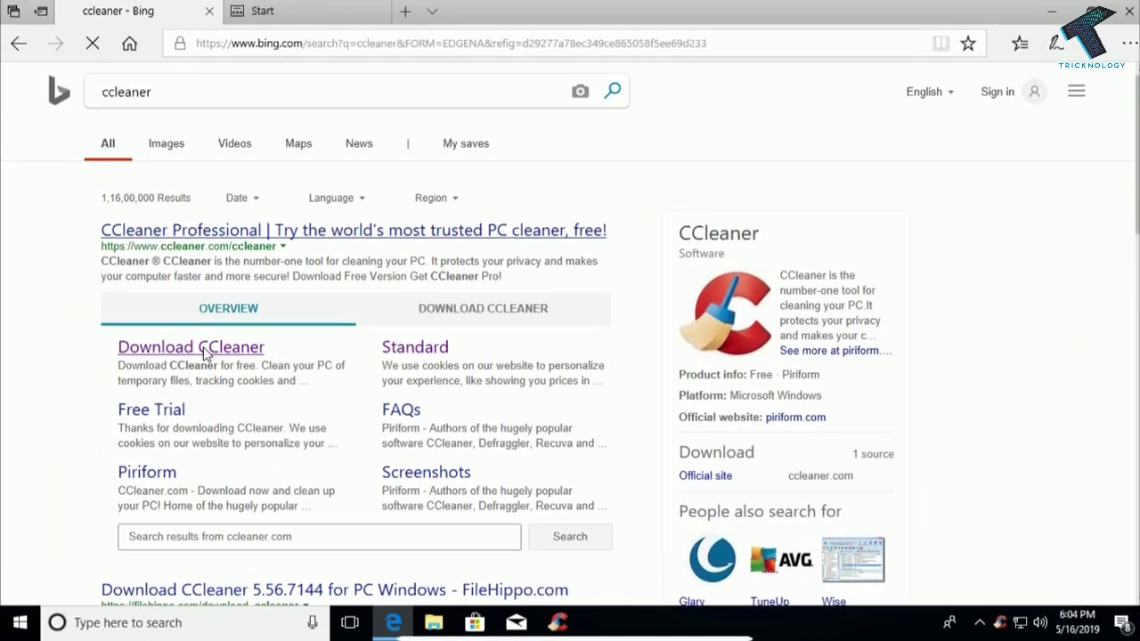
Step: Scroll the CCleaner page and start analysing the PC for junk and trackers
{"action": "scroll", "coordinate": [288, 351], "scroll_direction": "down", "scroll_amount": 6}
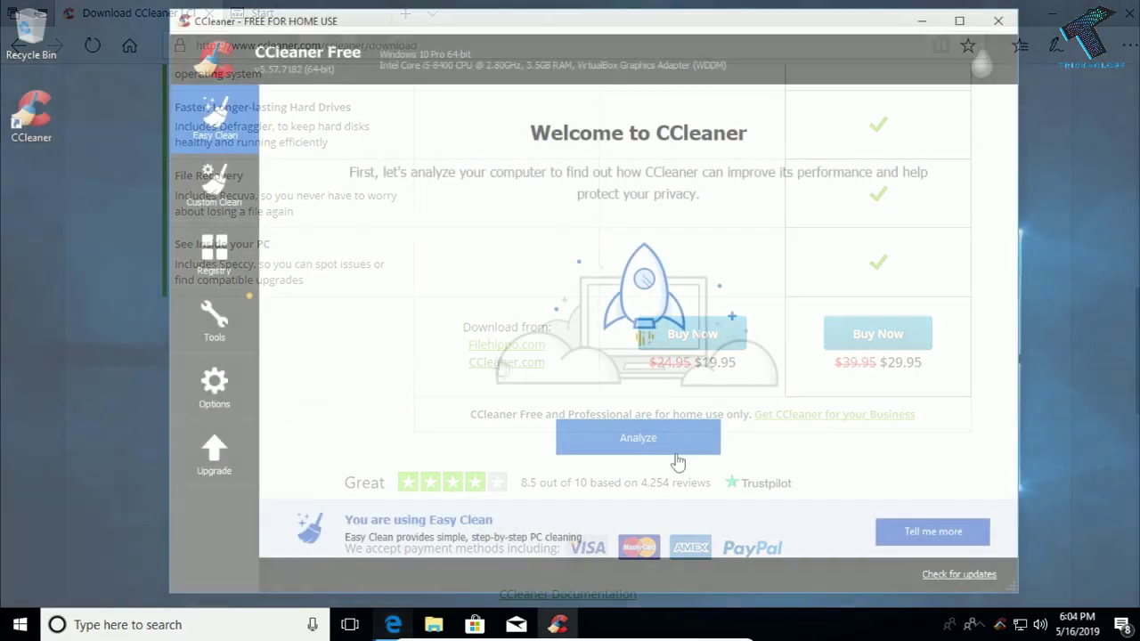
{"action": "left_click", "coordinate": [674, 453]}
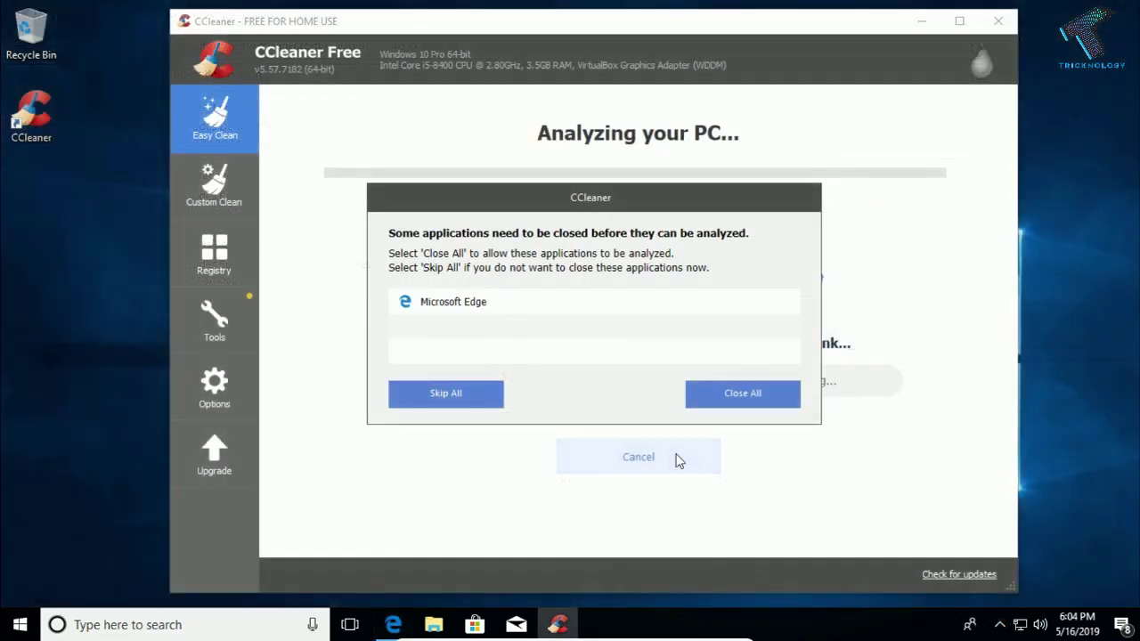
Step: Skip closing Edge, clean all trackers and 145 MB of junk, then go to Registry
{"action": "left_click", "coordinate": [453, 395]}
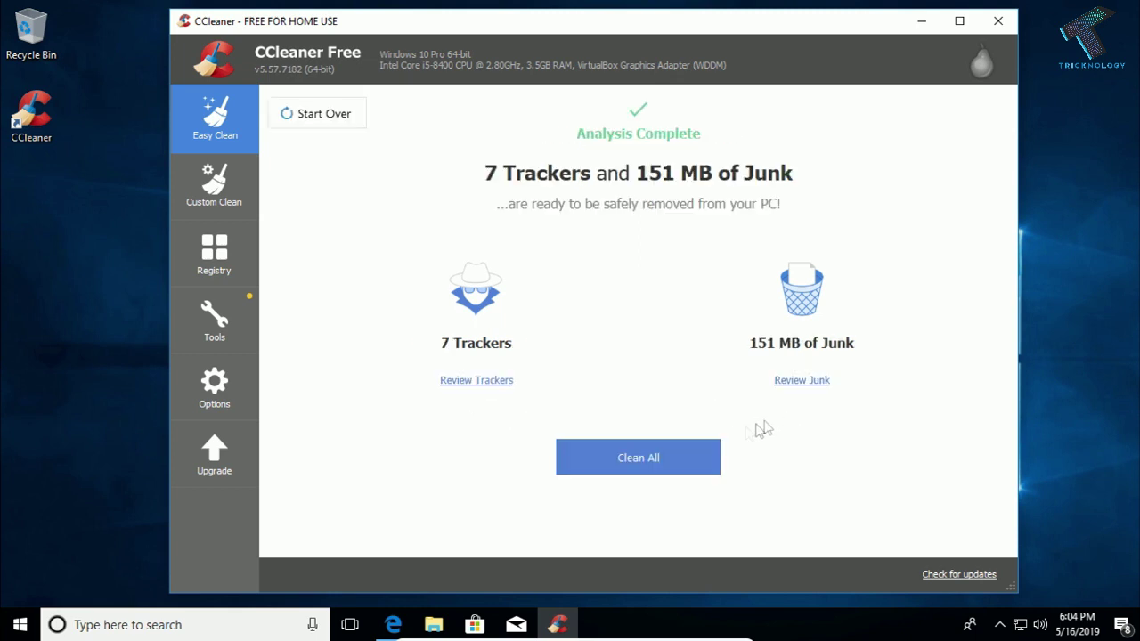
{"action": "left_click", "coordinate": [668, 462]}
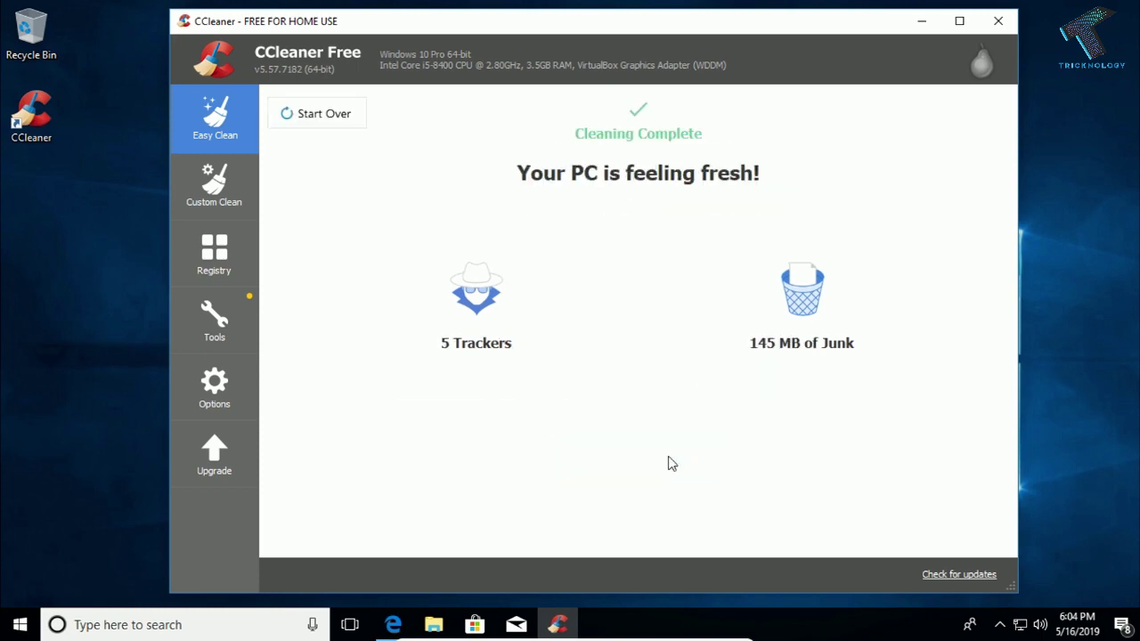
{"action": "left_click", "coordinate": [219, 268]}
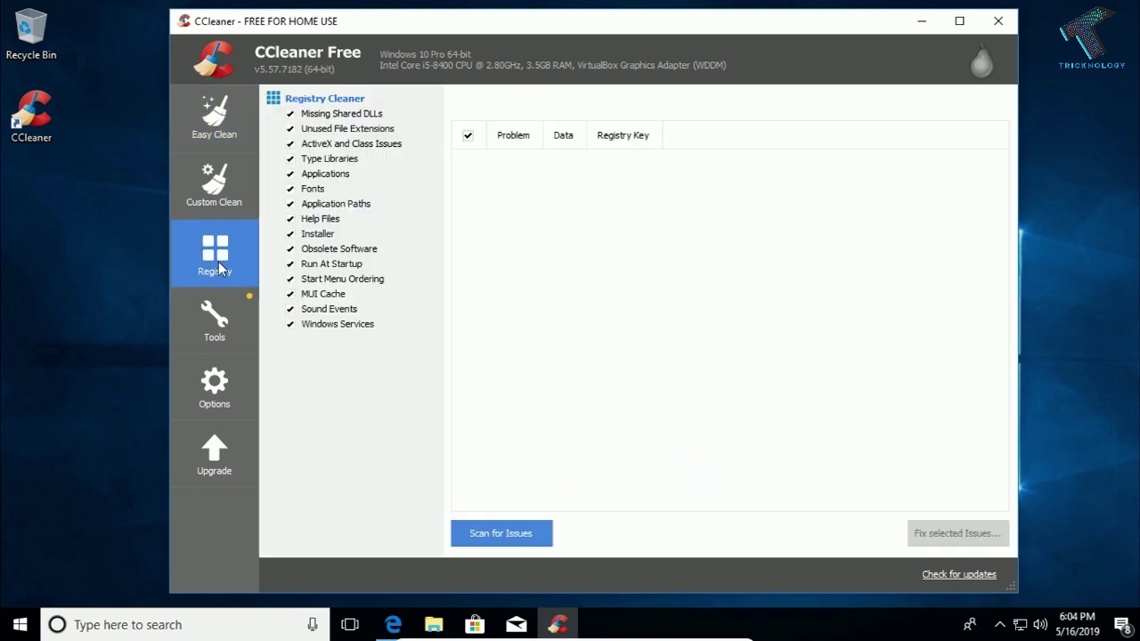
Step: Scan the registry and fix all 60 selected issues without a backup
{"action": "left_click", "coordinate": [517, 534]}
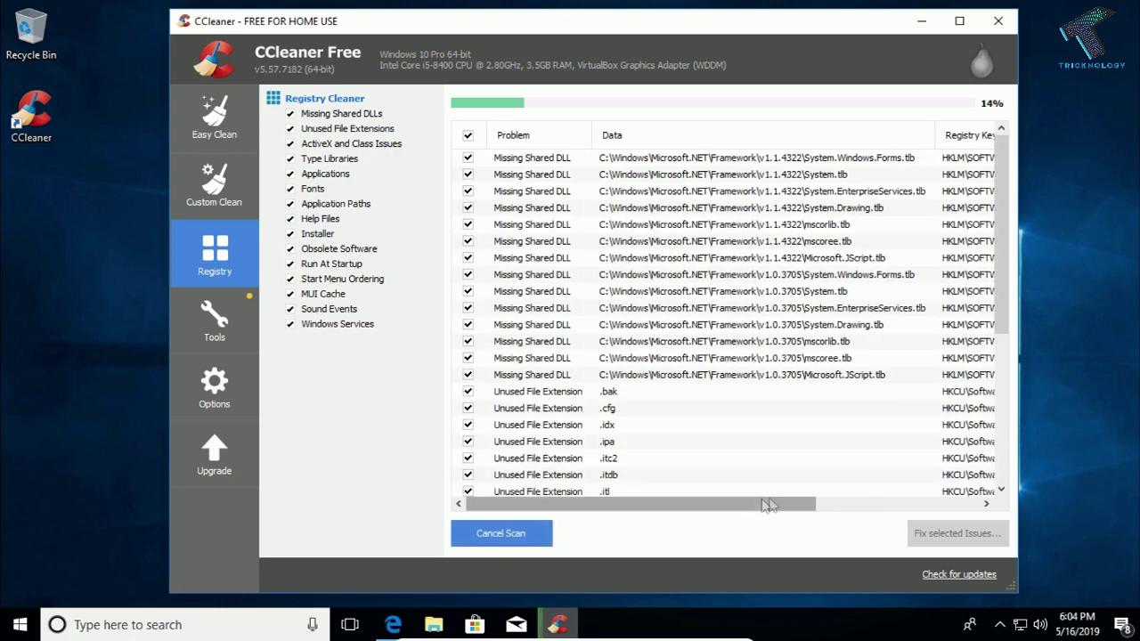
{"action": "left_click_drag", "start_coordinate": [1002, 267], "coordinate": [1000, 482]}
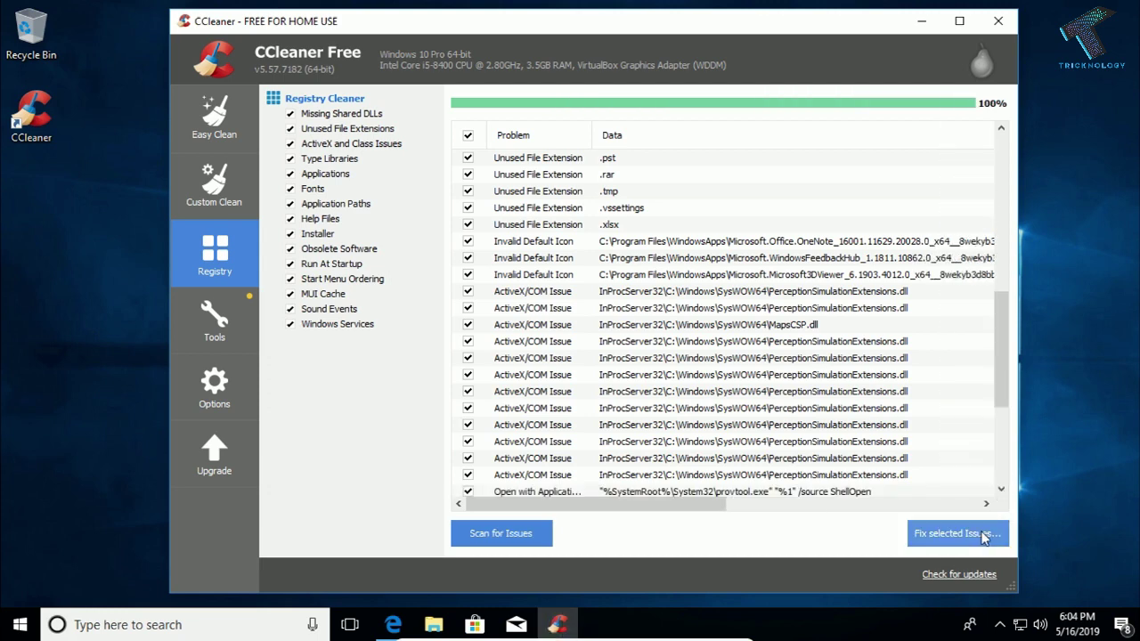
{"action": "left_click", "coordinate": [983, 535]}
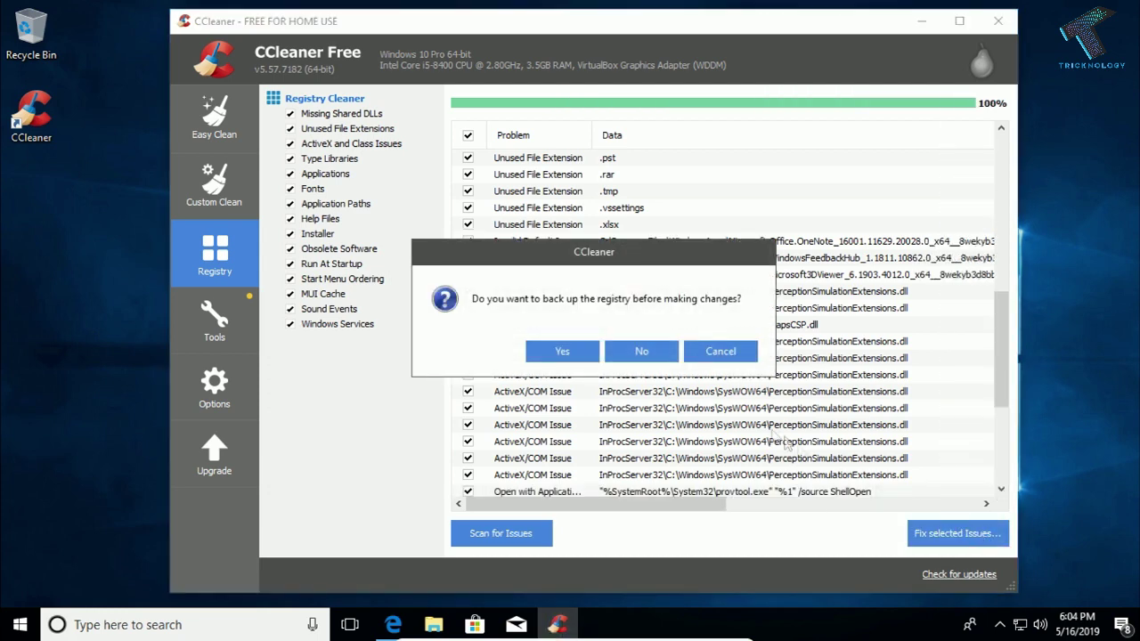
{"action": "left_click", "coordinate": [642, 351]}
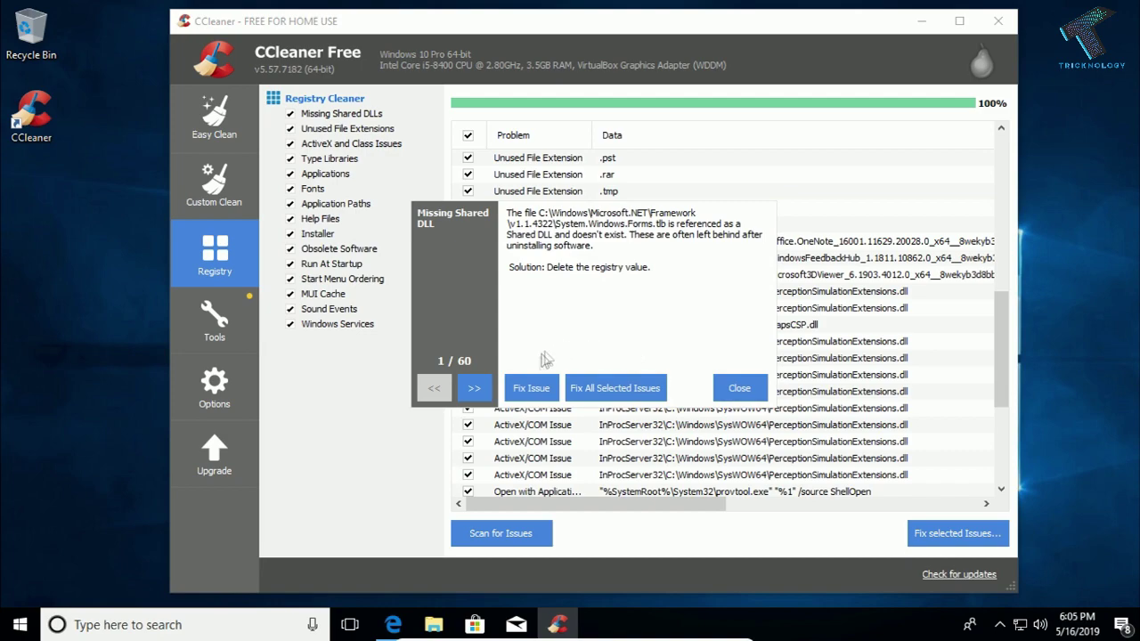
{"action": "left_click", "coordinate": [626, 392]}
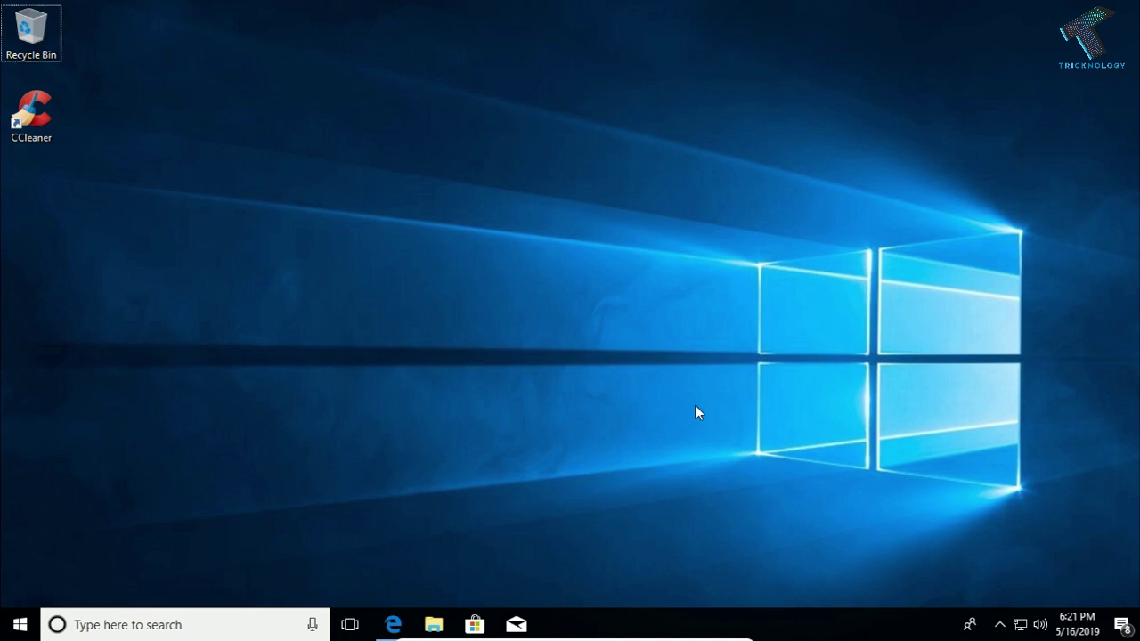
Step: Launch System Properties with sysdm.cpl from the Run box and move it toward the centre
{"action": "key", "text": "super+r"}
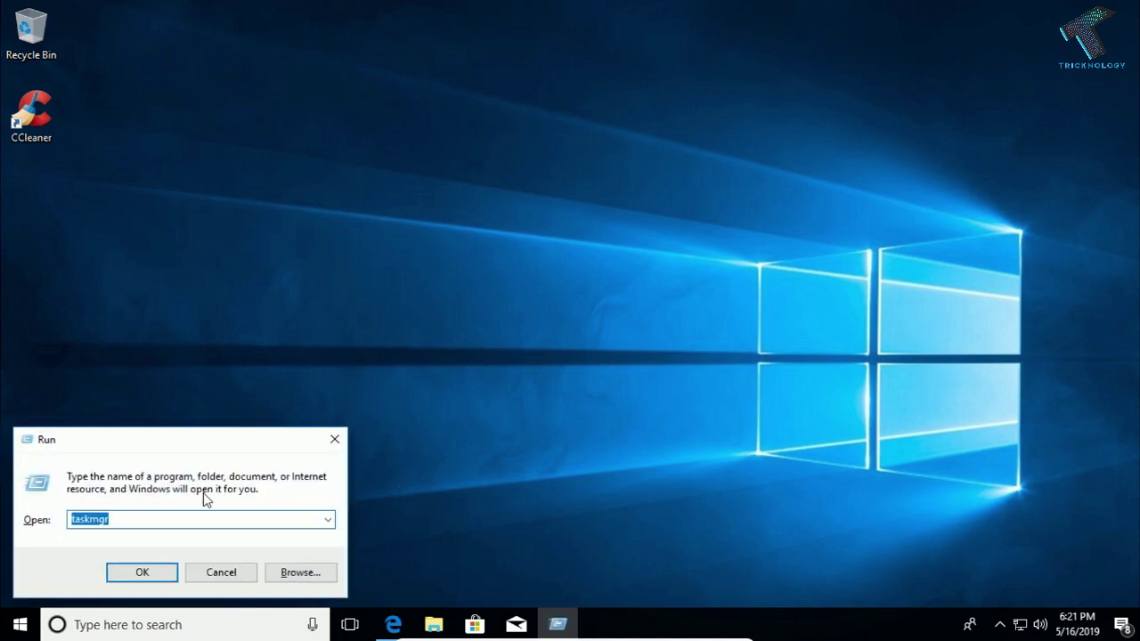
{"action": "type", "text": "sysd"}
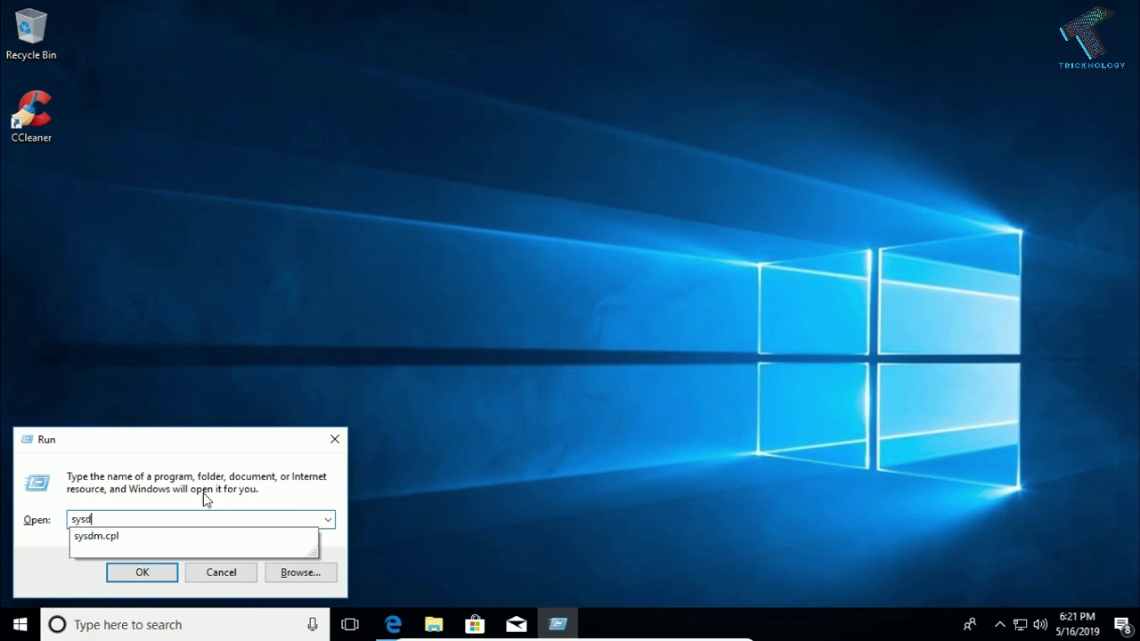
{"action": "type", "text": "m.cpl"}
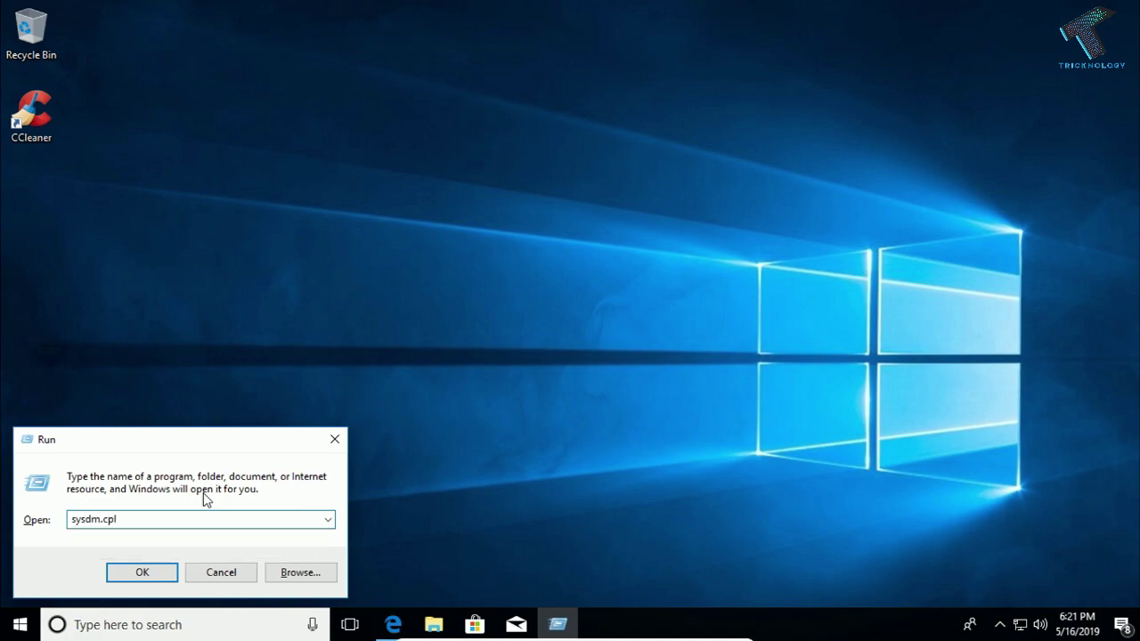
{"action": "key", "text": "ctrl+a"}
{"action": "left_click", "coordinate": [20, 624]}
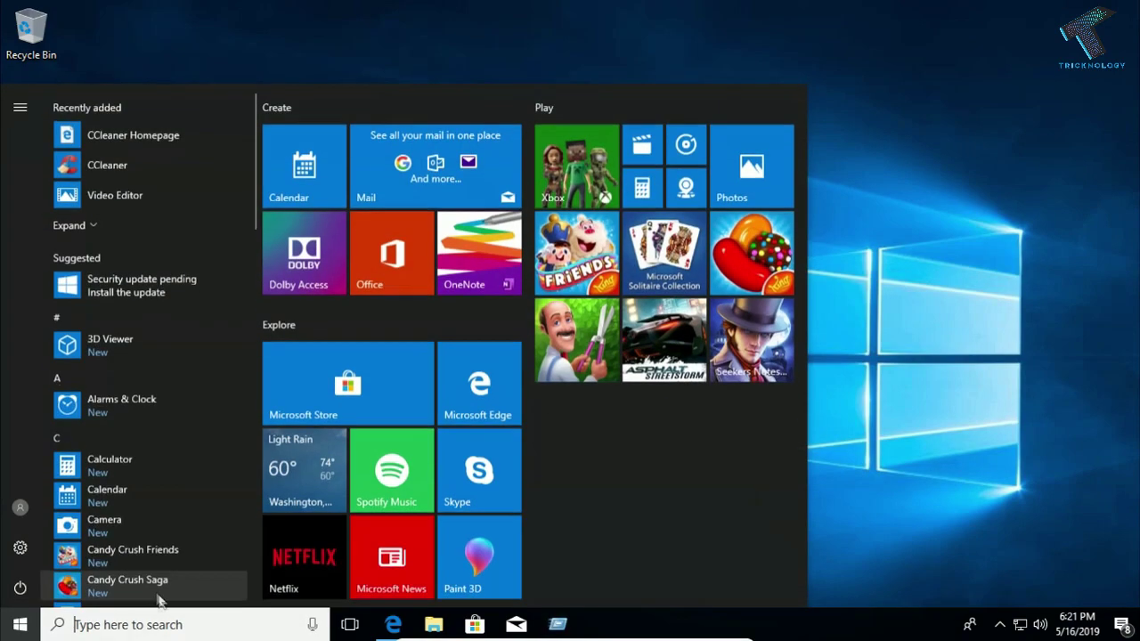
{"action": "left_click", "coordinate": [1060, 372]}
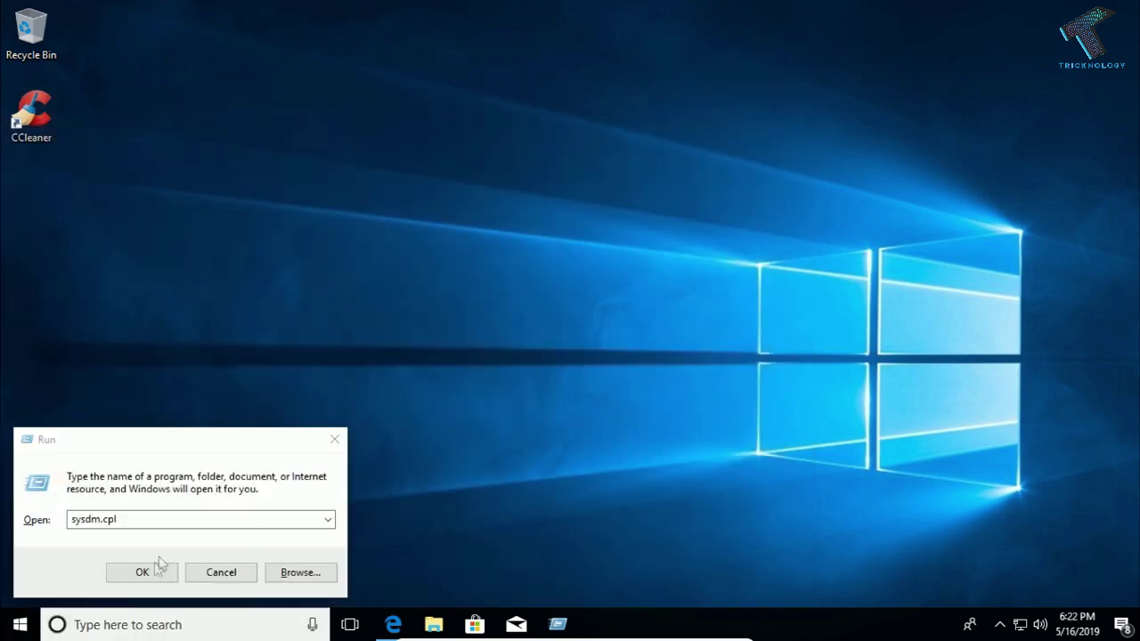
{"action": "left_click", "coordinate": [139, 580]}
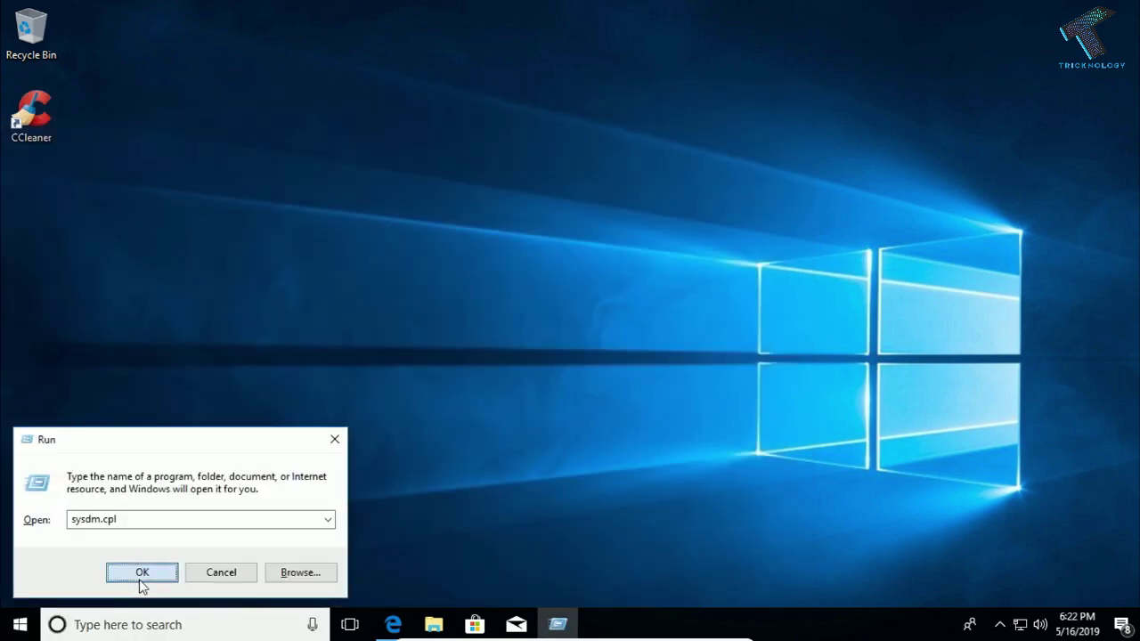
{"action": "left_click_drag", "start_coordinate": [141, 39], "coordinate": [359, 63]}
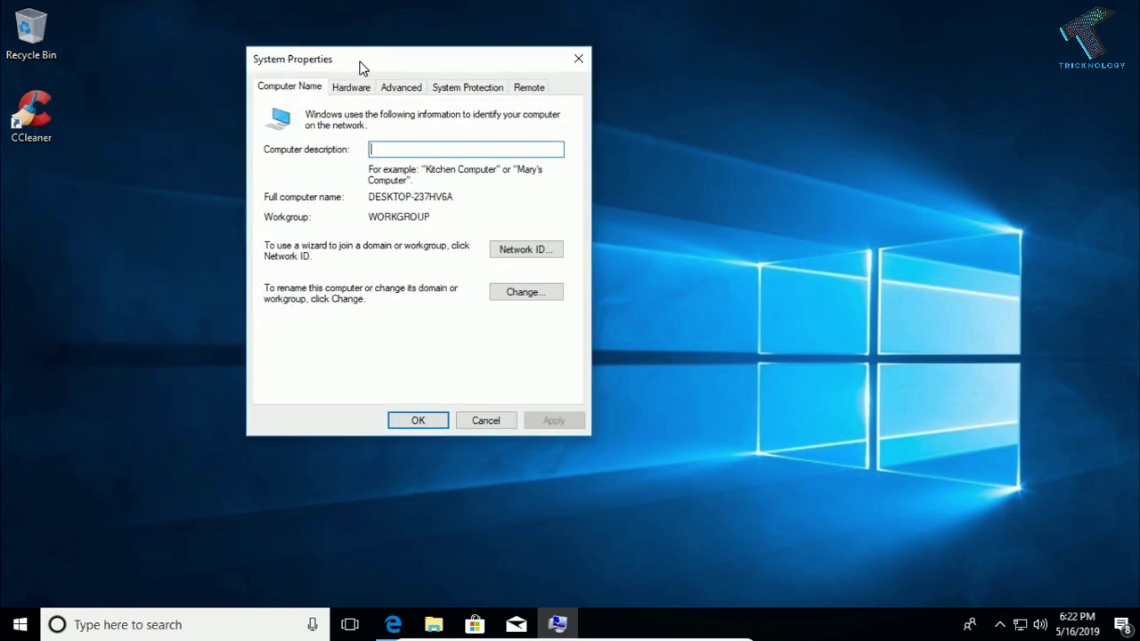
Step: Open Performance Options to its Advanced tab, showing the 3840 MB total paging file size
{"action": "left_click", "coordinate": [398, 92]}
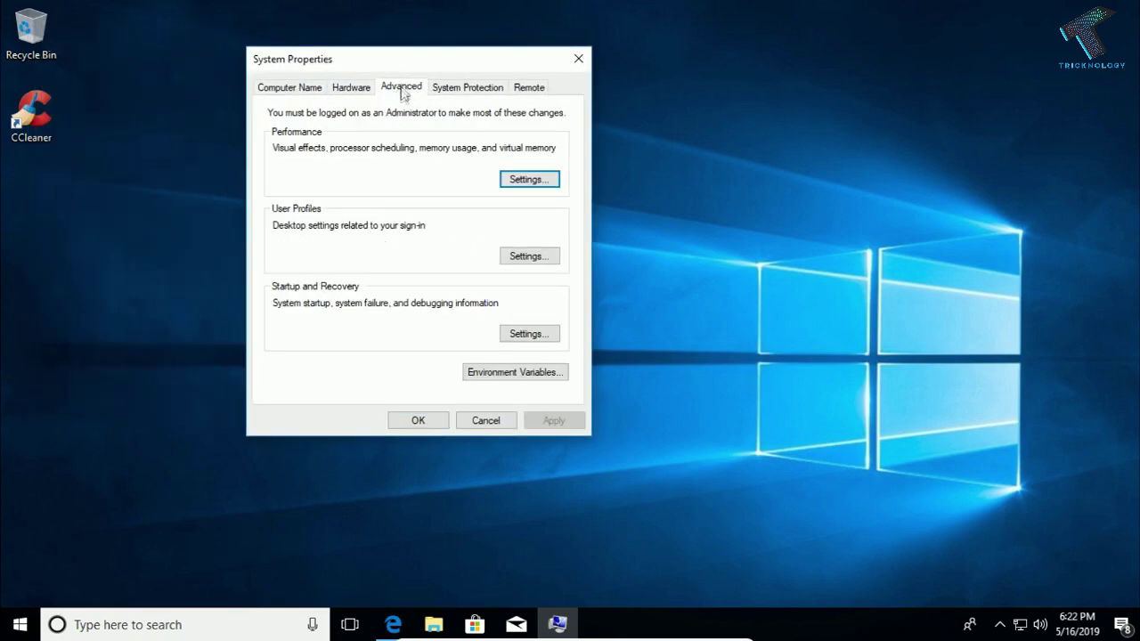
{"action": "left_click", "coordinate": [530, 180]}
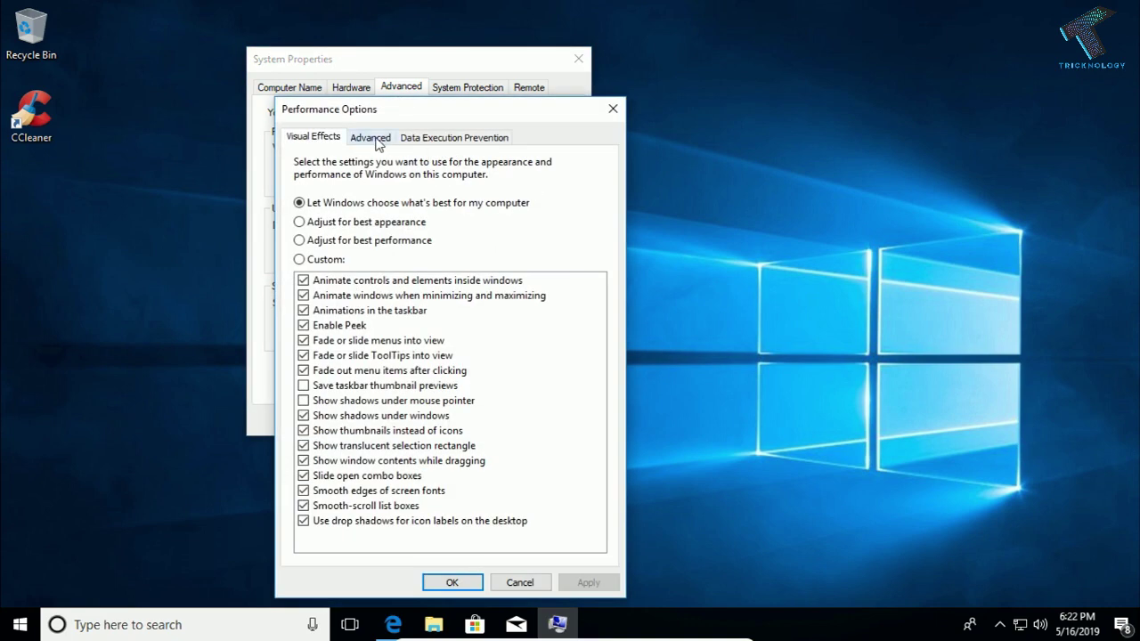
{"action": "left_click", "coordinate": [376, 141]}
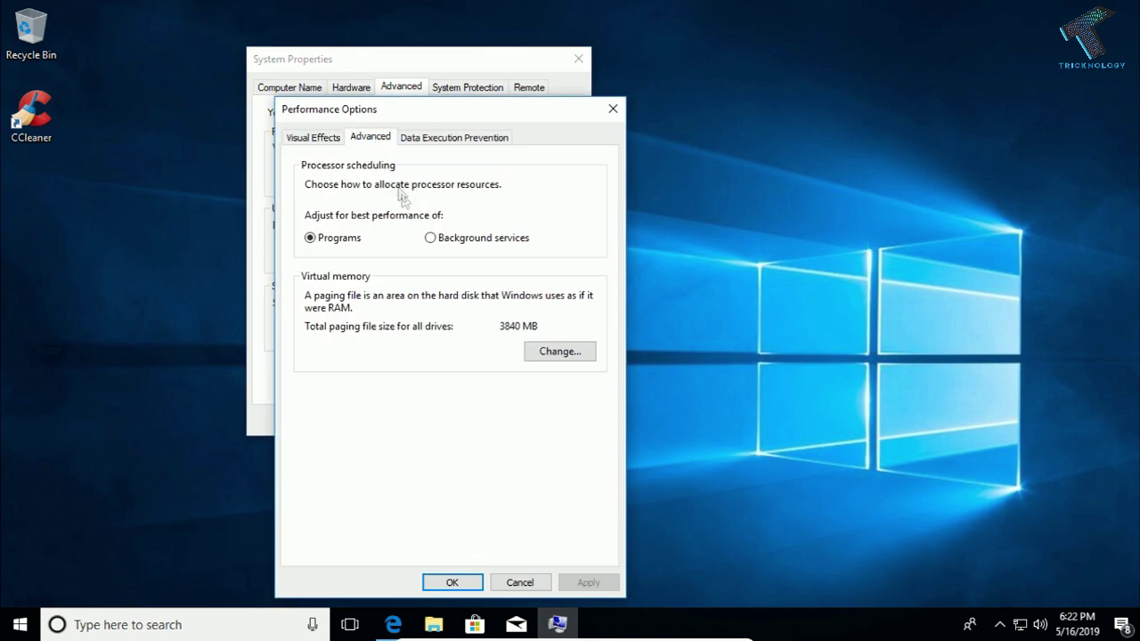
Step: Turn off automatic paging file management and set a custom 2000–2000 MB paging file on C:
{"action": "left_click", "coordinate": [556, 356]}
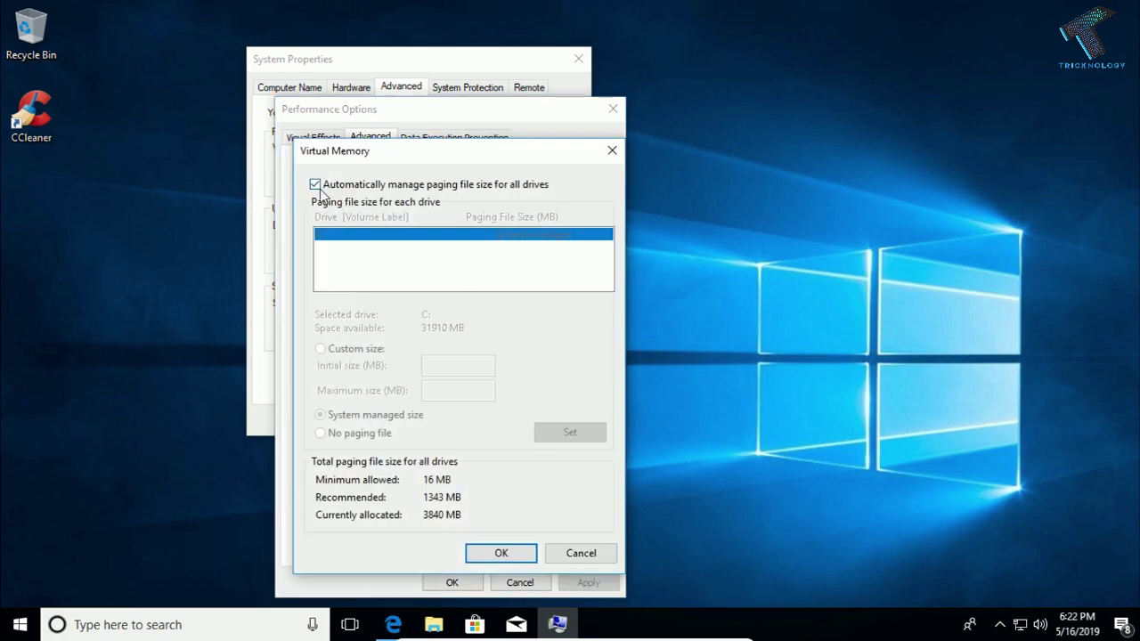
{"action": "left_click", "coordinate": [316, 186]}
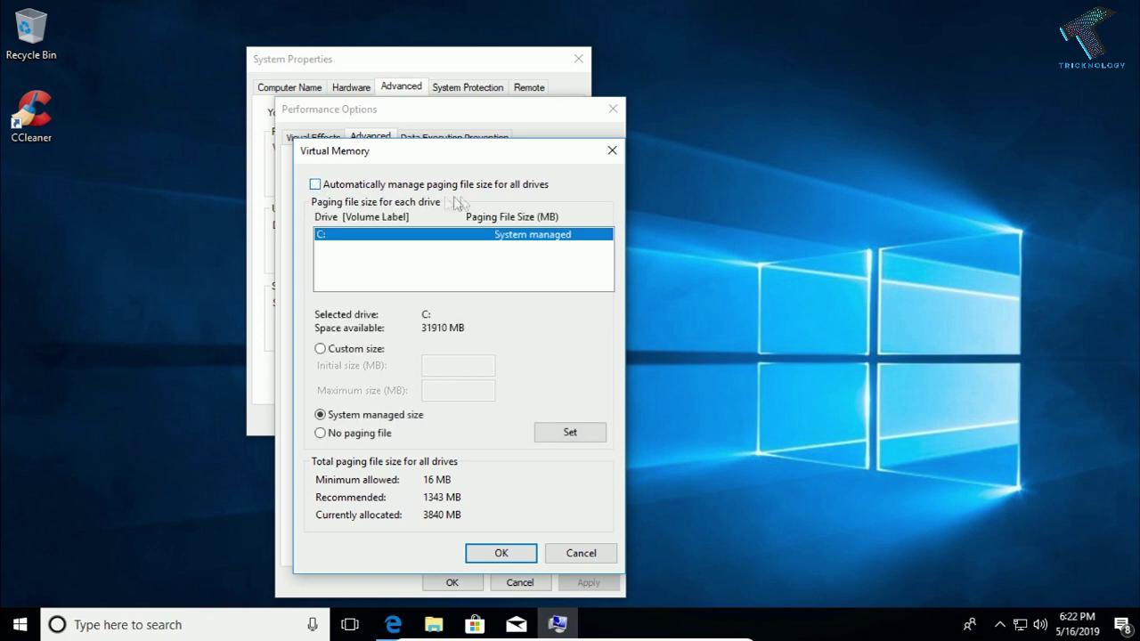
{"action": "left_click", "coordinate": [324, 351]}
{"action": "left_click", "coordinate": [437, 366]}
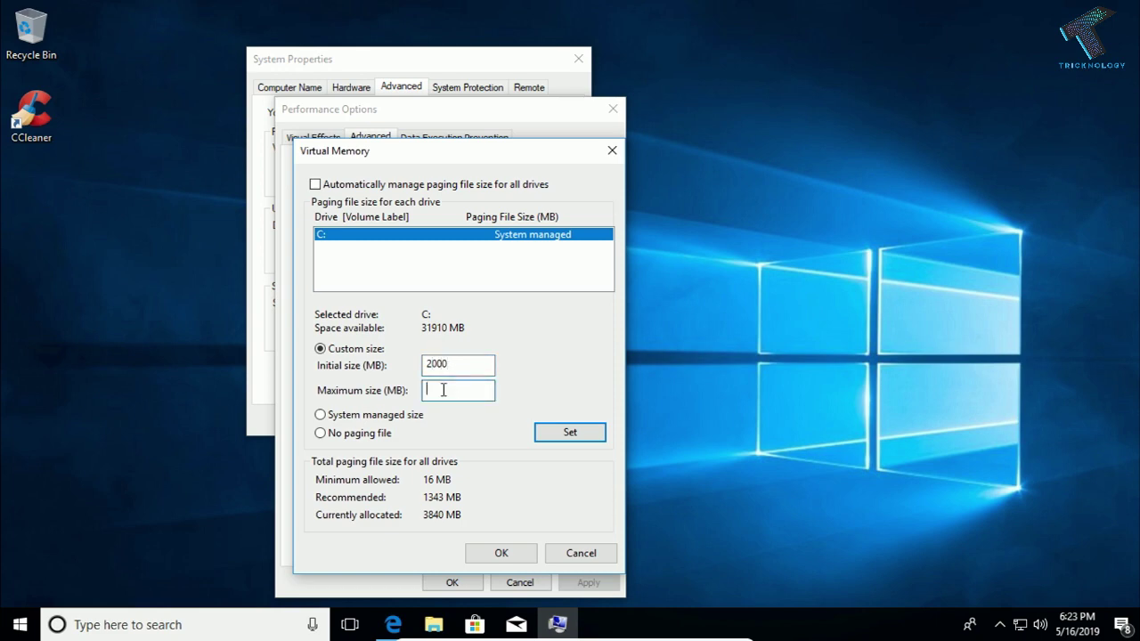
{"action": "double_click", "coordinate": [472, 385]}
{"action": "type", "text": "2000"}
{"action": "left_click", "coordinate": [573, 435]}
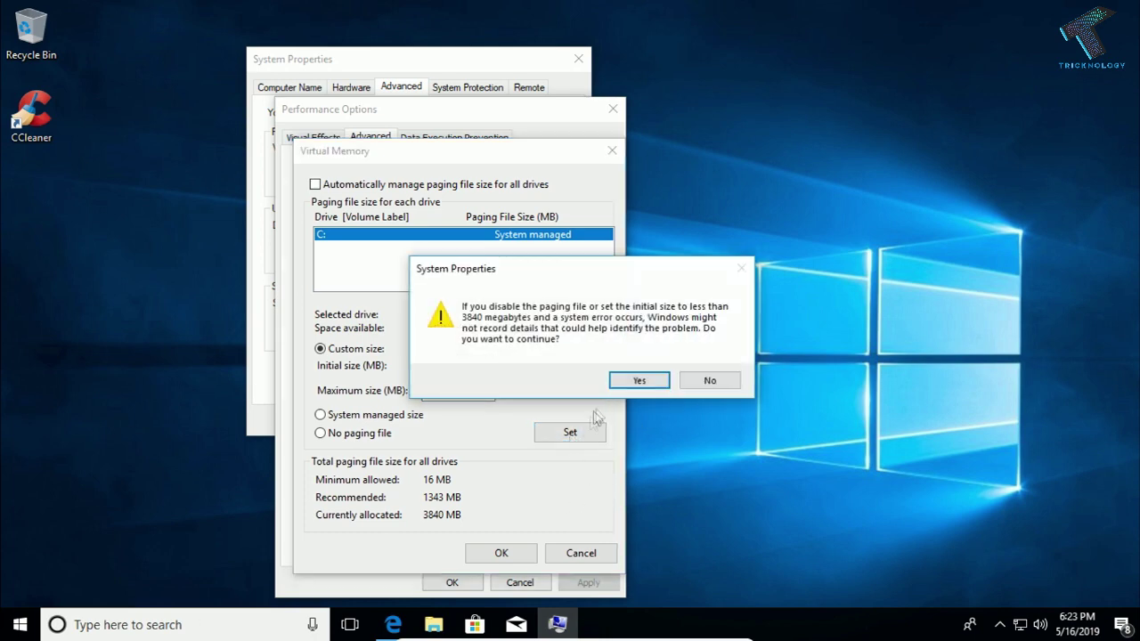
Step: Accept the size warning and restart notice, then close Virtual Memory, Performance Options and System Properties with OK
{"action": "left_click", "coordinate": [641, 380]}
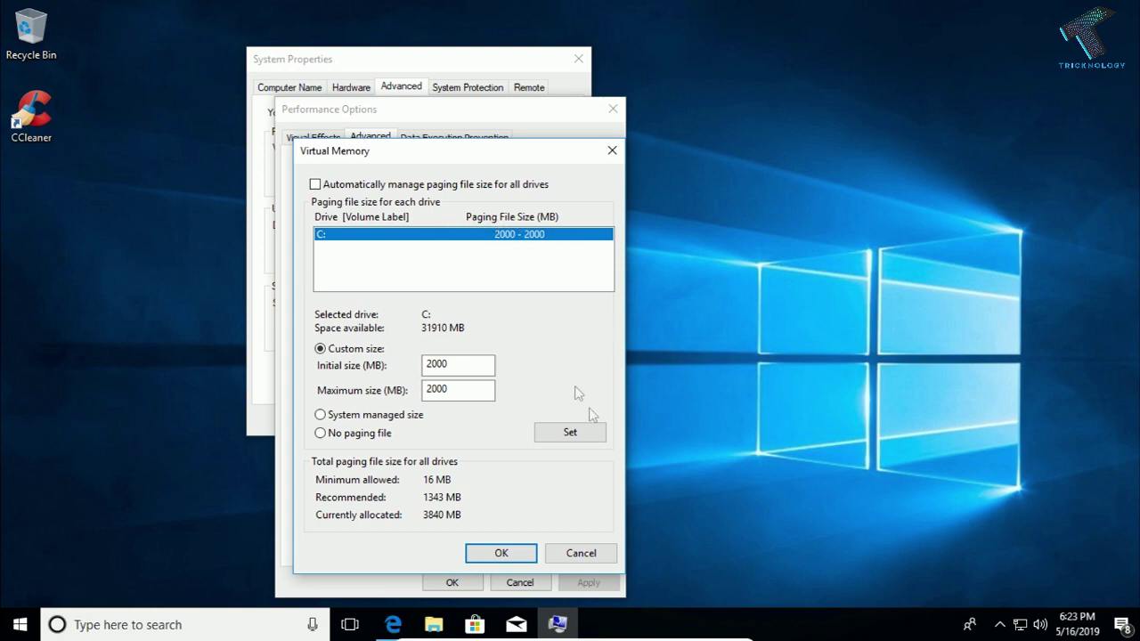
{"action": "left_click", "coordinate": [514, 552]}
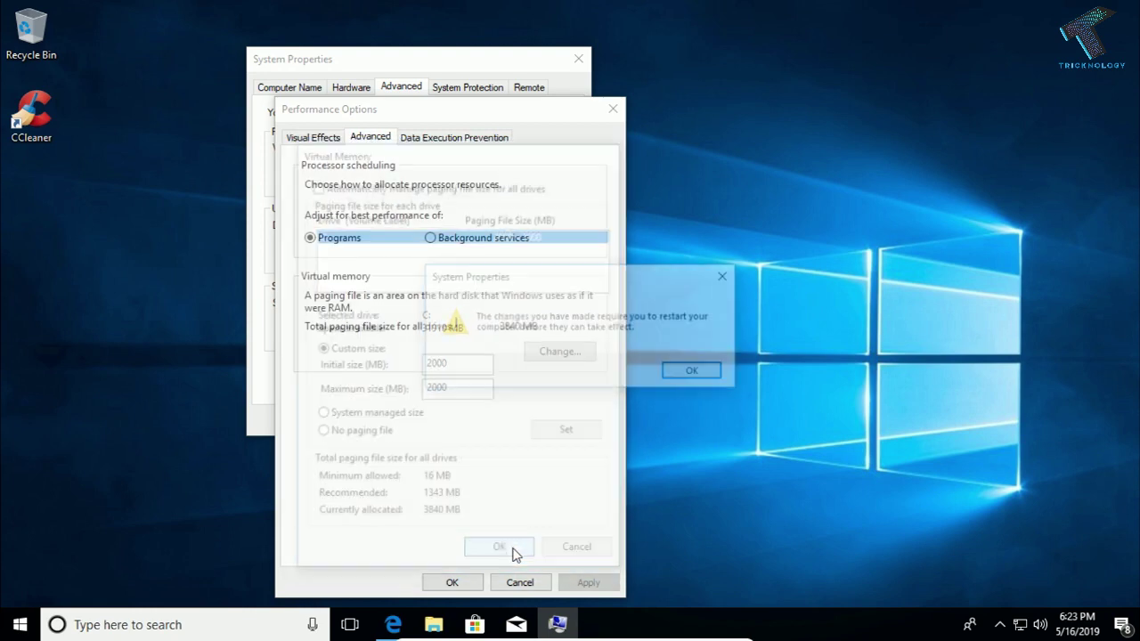
{"action": "left_click", "coordinate": [710, 375]}
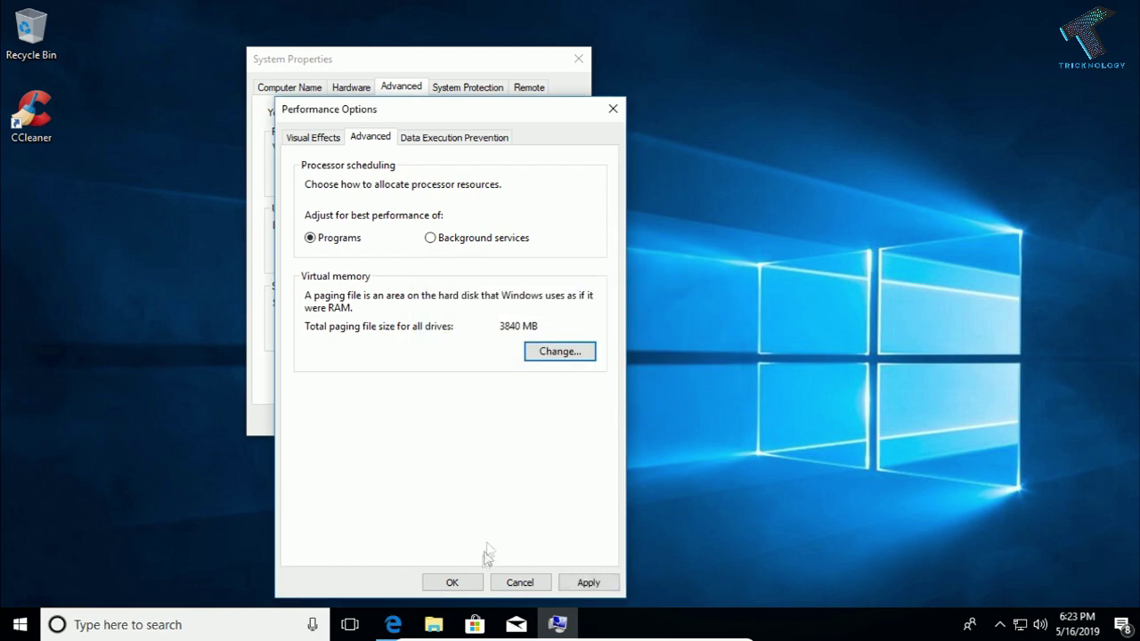
{"action": "left_click", "coordinate": [438, 587]}
{"action": "left_click", "coordinate": [425, 416]}
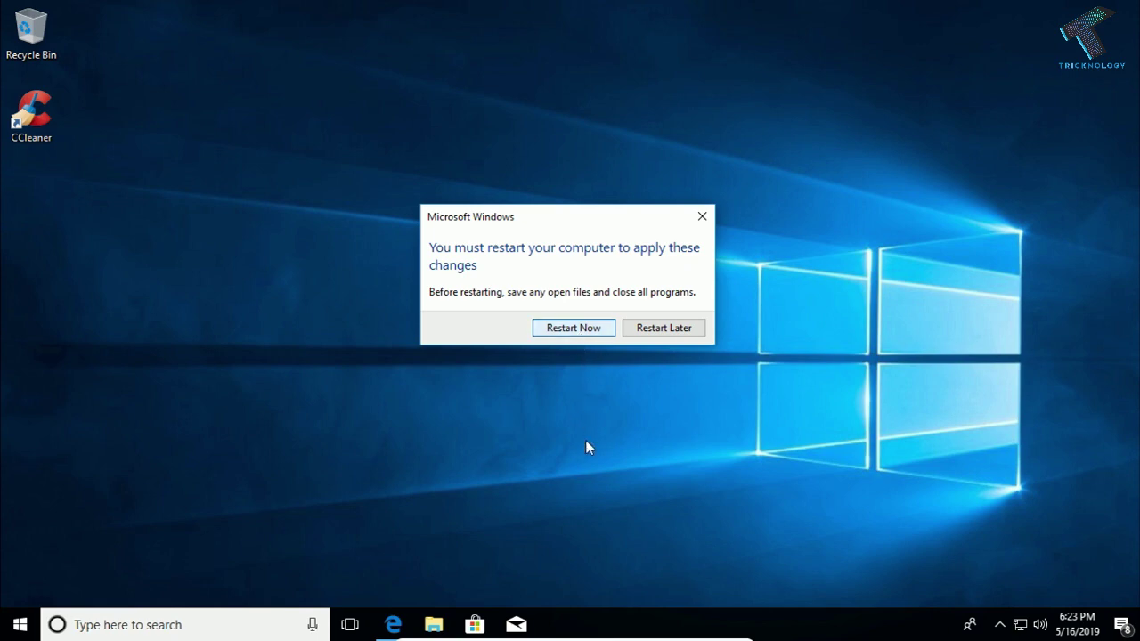
Step: Choose Restart Now to reboot and apply the new 2000 MB paging file
{"action": "left_click", "coordinate": [578, 331]}
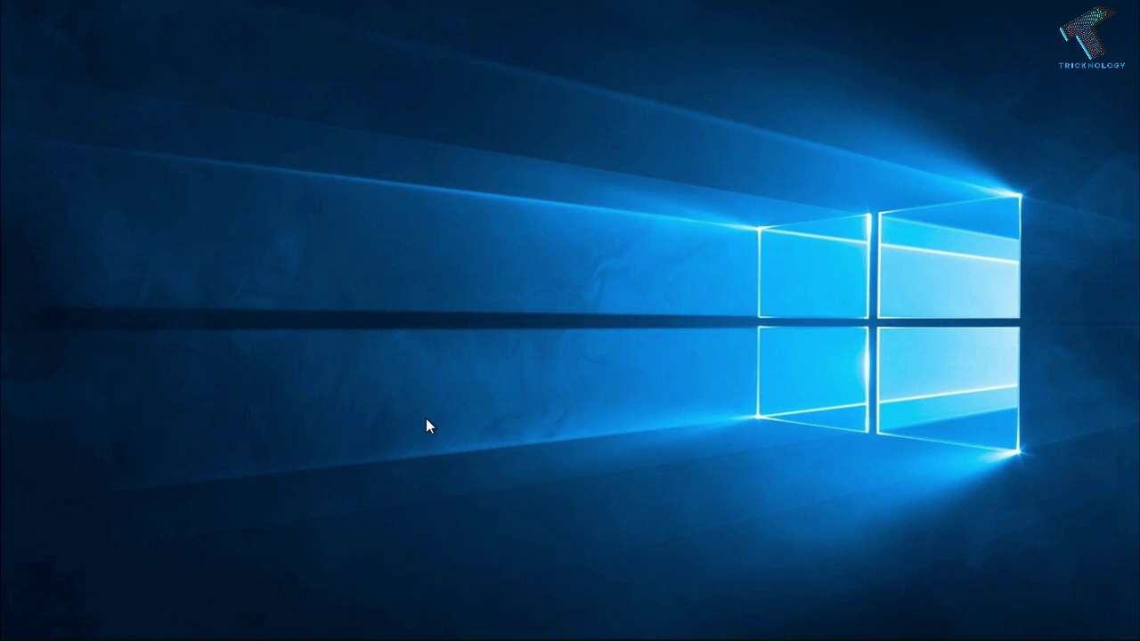
Step: Launch Device Manager by running devmgmt.msc from the Run box
{"action": "key", "text": "super+r"}
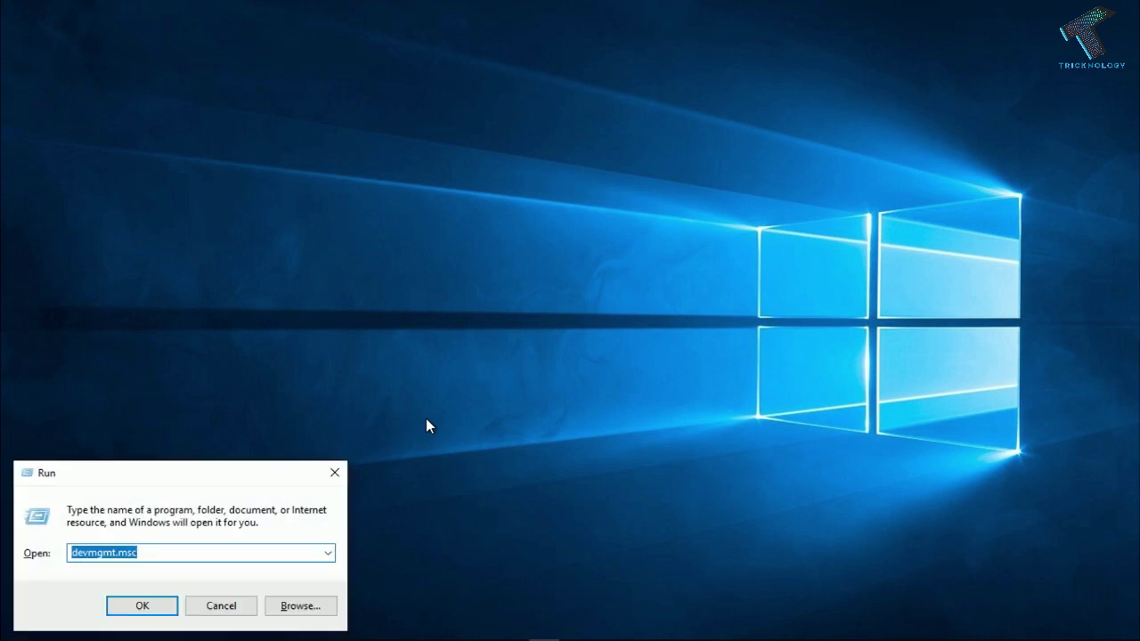
{"action": "left_click_drag", "start_coordinate": [234, 468], "coordinate": [507, 299]}
{"action": "type", "text": "devm"}
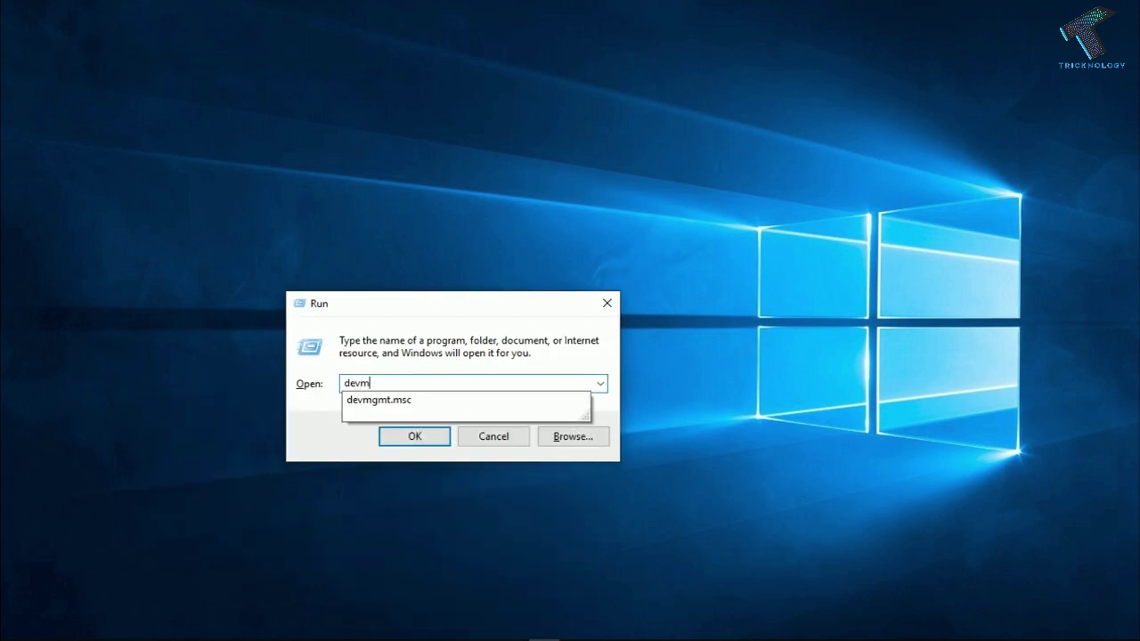
{"action": "type", "text": "gmt.msc"}
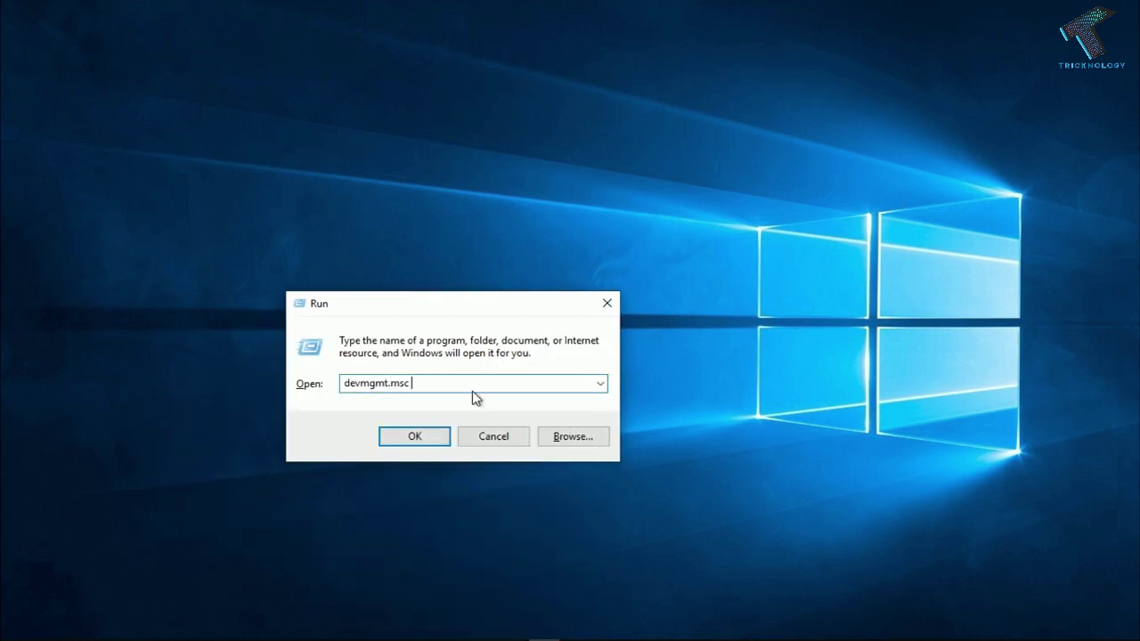
{"action": "left_click_drag", "start_coordinate": [360, 383], "coordinate": [392, 383]}
{"action": "left_click", "coordinate": [436, 383]}
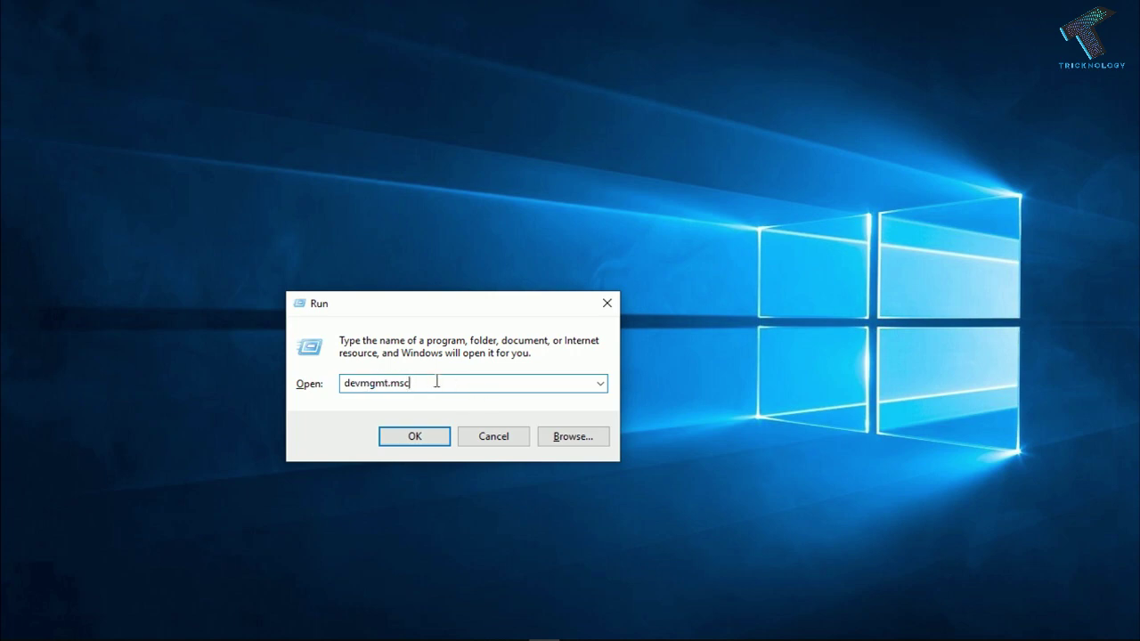
{"action": "left_click", "coordinate": [433, 439]}
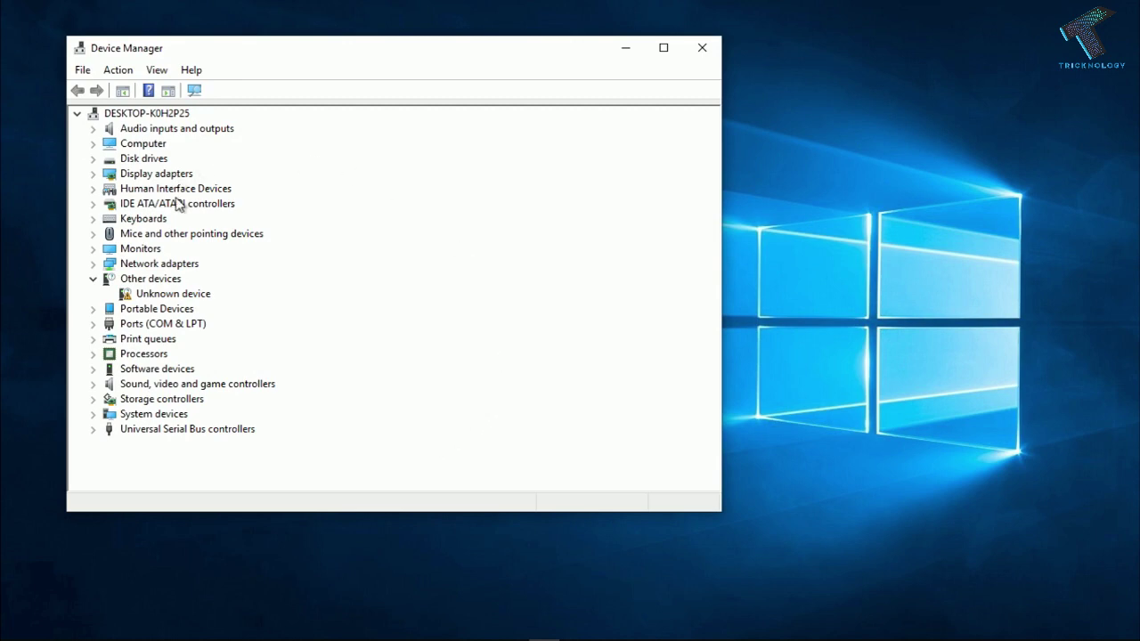
Step: Update the NVIDIA GeForce GTX 1050 Ti driver under Display adapters using an automatic online search
{"action": "left_click", "coordinate": [94, 175]}
{"action": "right_click", "coordinate": [168, 190]}
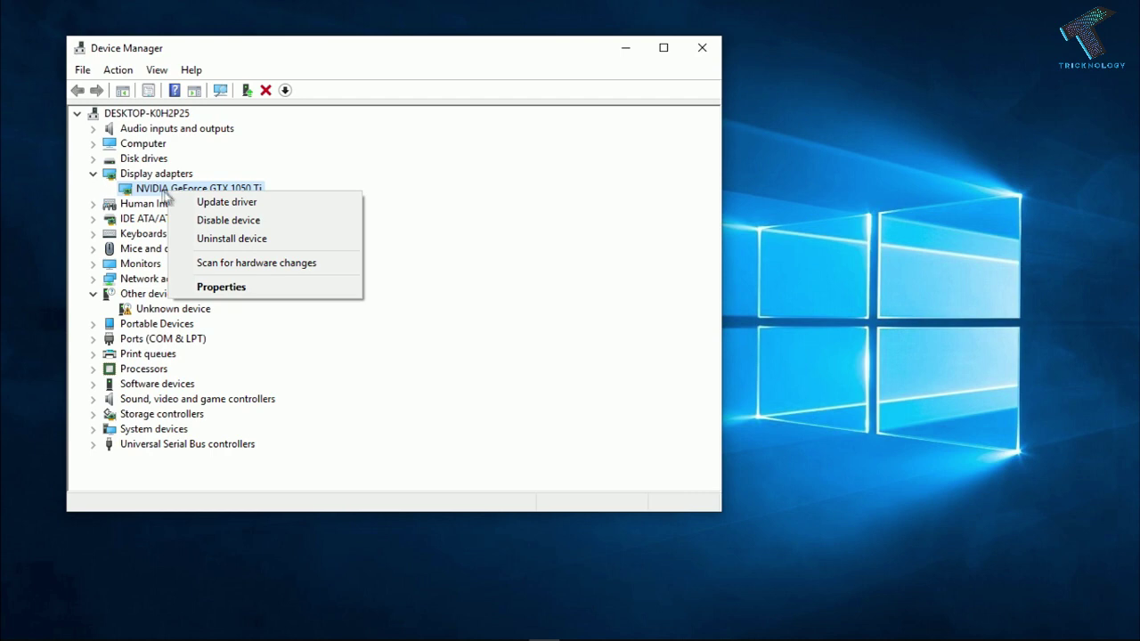
{"action": "left_click", "coordinate": [229, 203]}
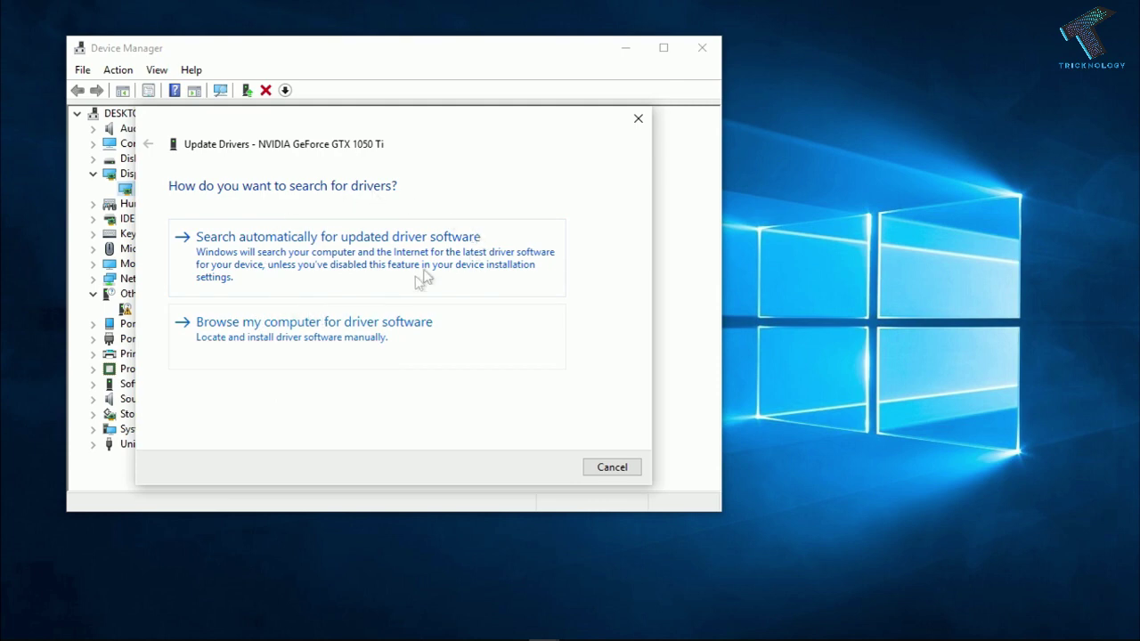
{"action": "left_click_drag", "start_coordinate": [328, 128], "coordinate": [475, 121]}
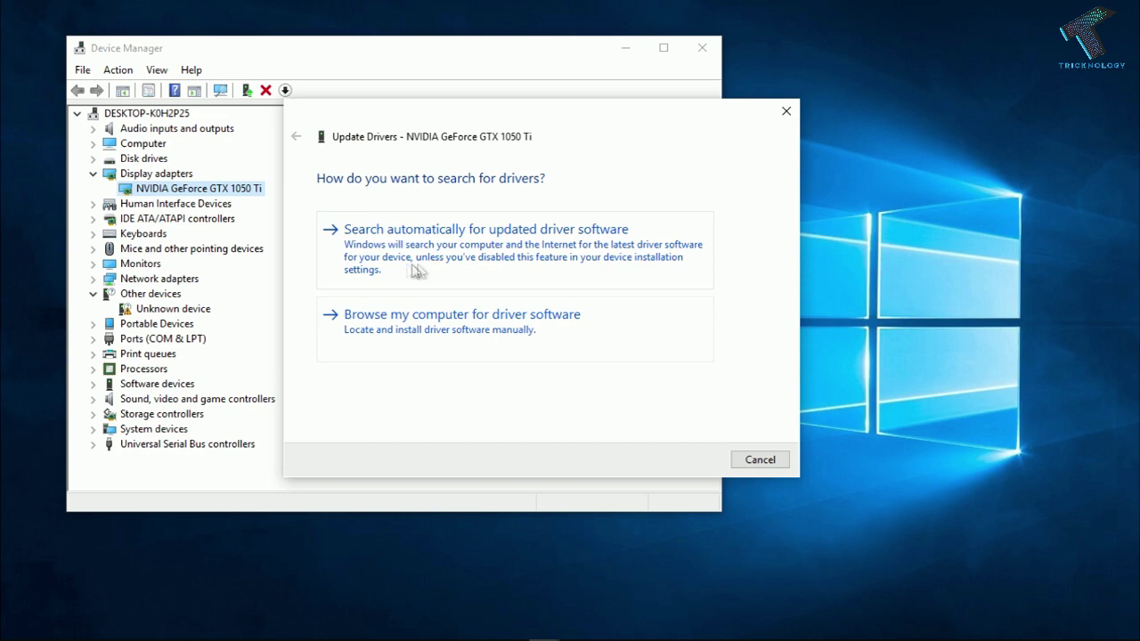
{"action": "left_click", "coordinate": [476, 260]}
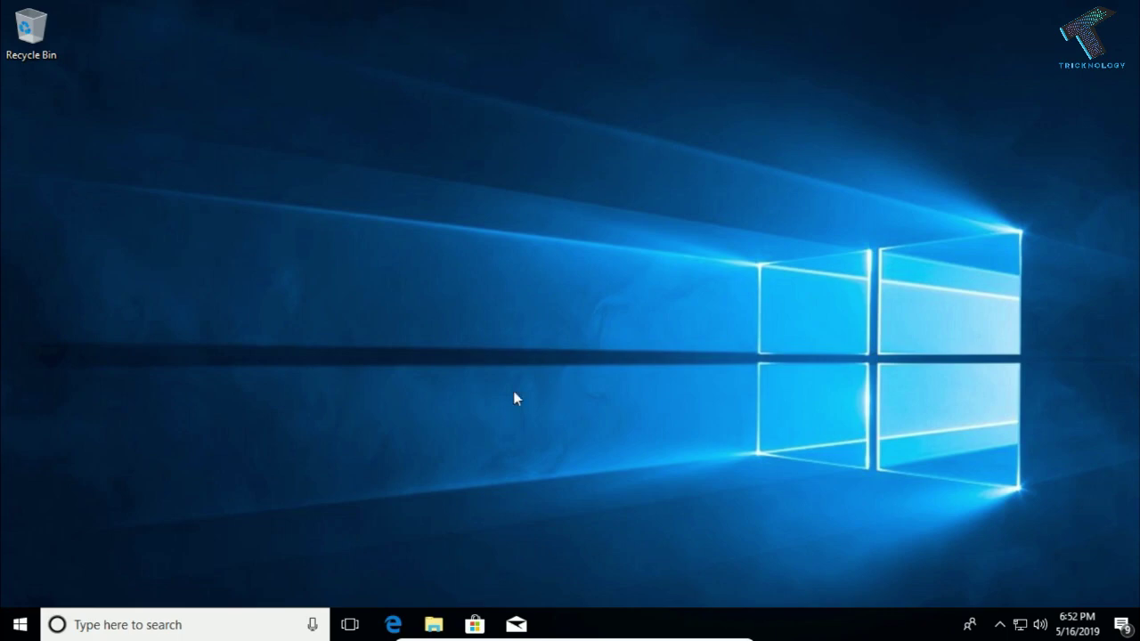
Step: Open Settings and search 'reset' to reach the Reset this PC recovery page
{"action": "left_click", "coordinate": [19, 625]}
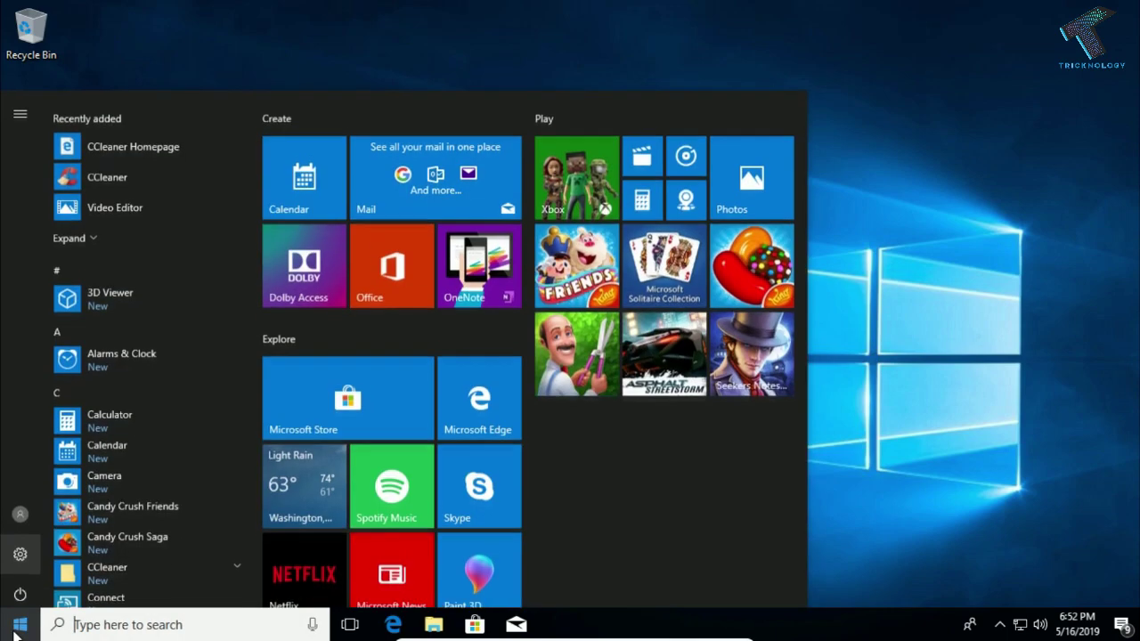
{"action": "left_click", "coordinate": [21, 549]}
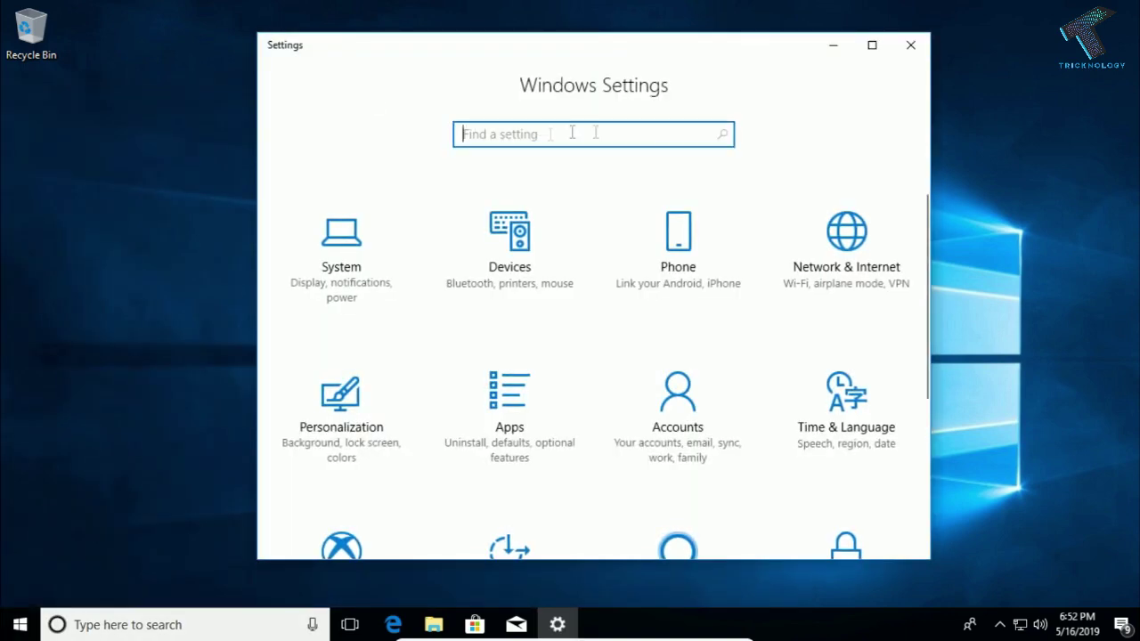
{"action": "type", "text": "reset"}
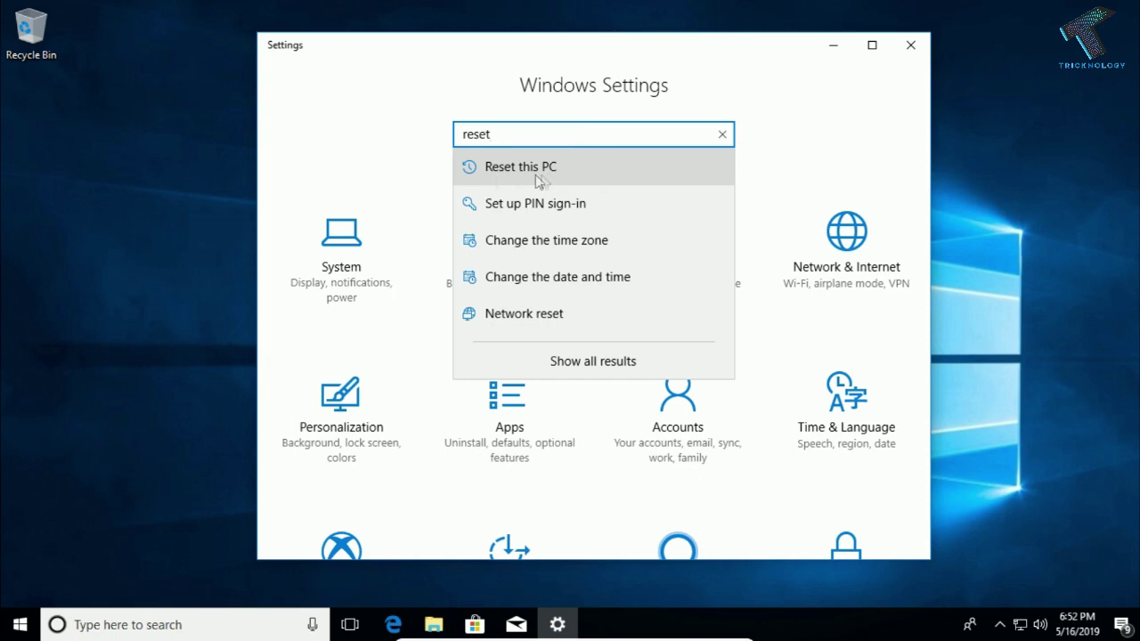
{"action": "left_click", "coordinate": [581, 172]}
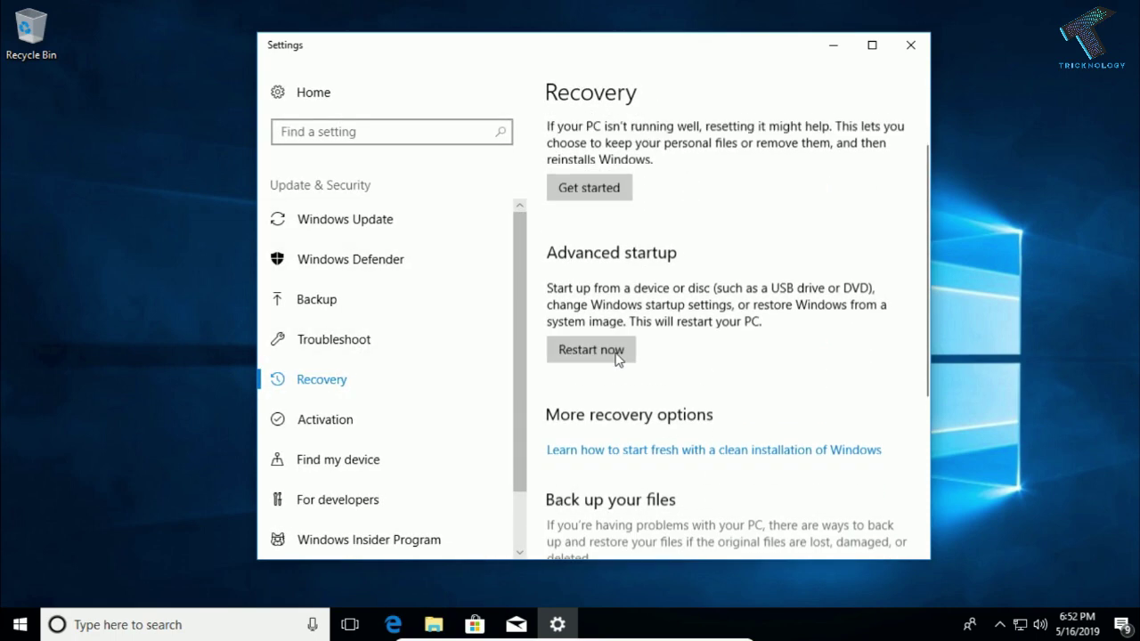
Step: Trigger Restart now under Advanced startup to reboot into the startup options
{"action": "scroll", "coordinate": [615, 356], "scroll_direction": "down", "scroll_amount": 1}
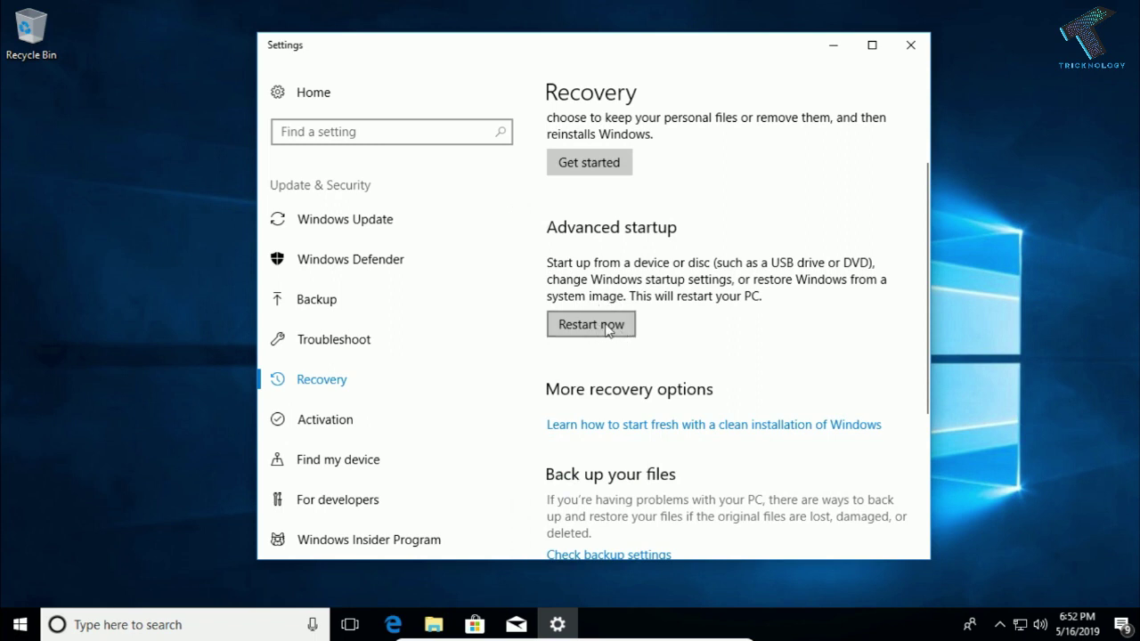
{"action": "left_click", "coordinate": [609, 327]}
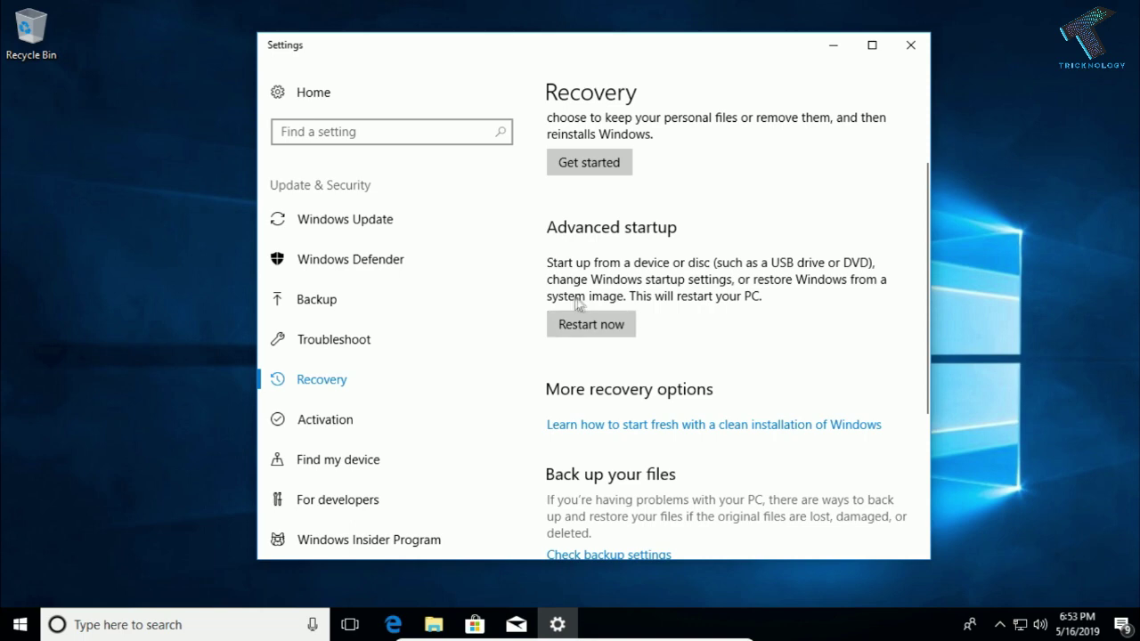
{"action": "left_click", "coordinate": [434, 624]}
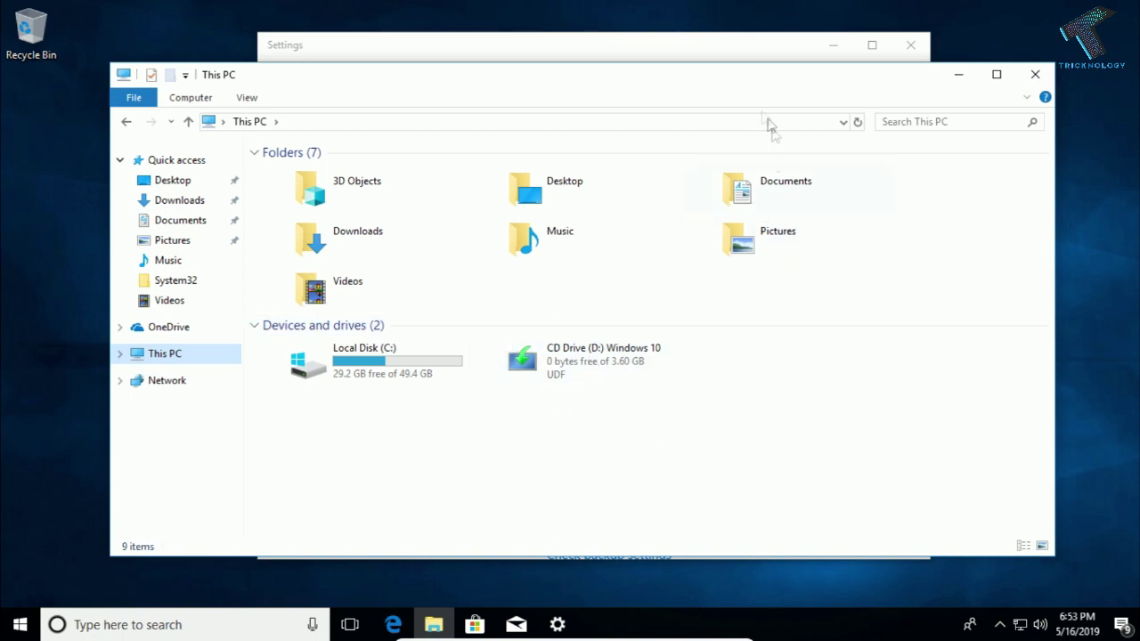
{"action": "left_click", "coordinate": [959, 75]}
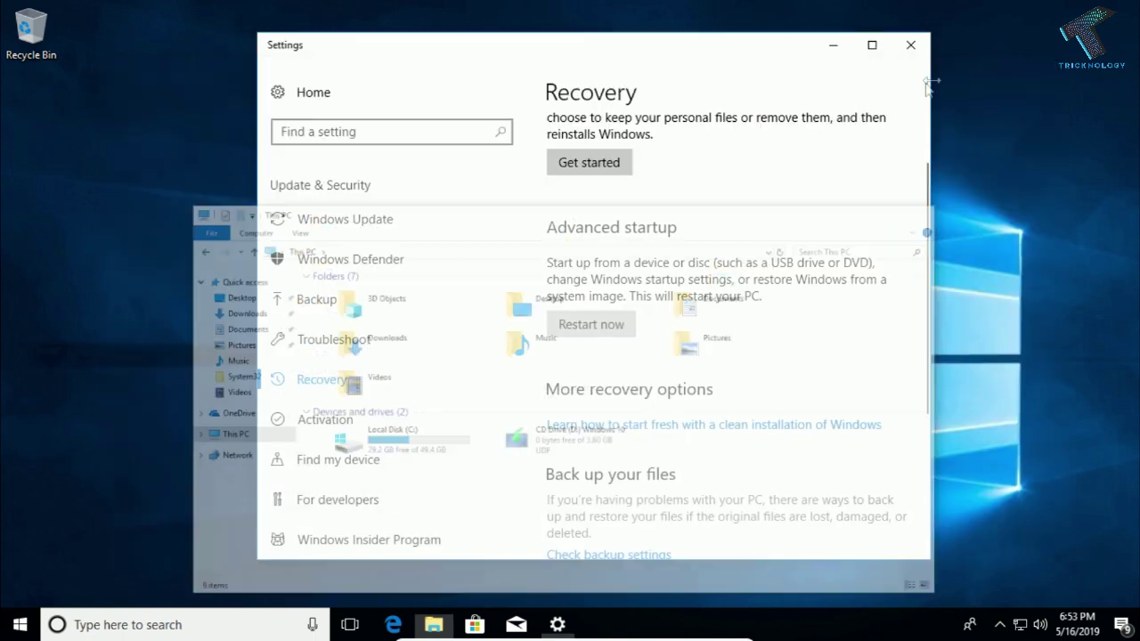
{"action": "left_click", "coordinate": [629, 332]}
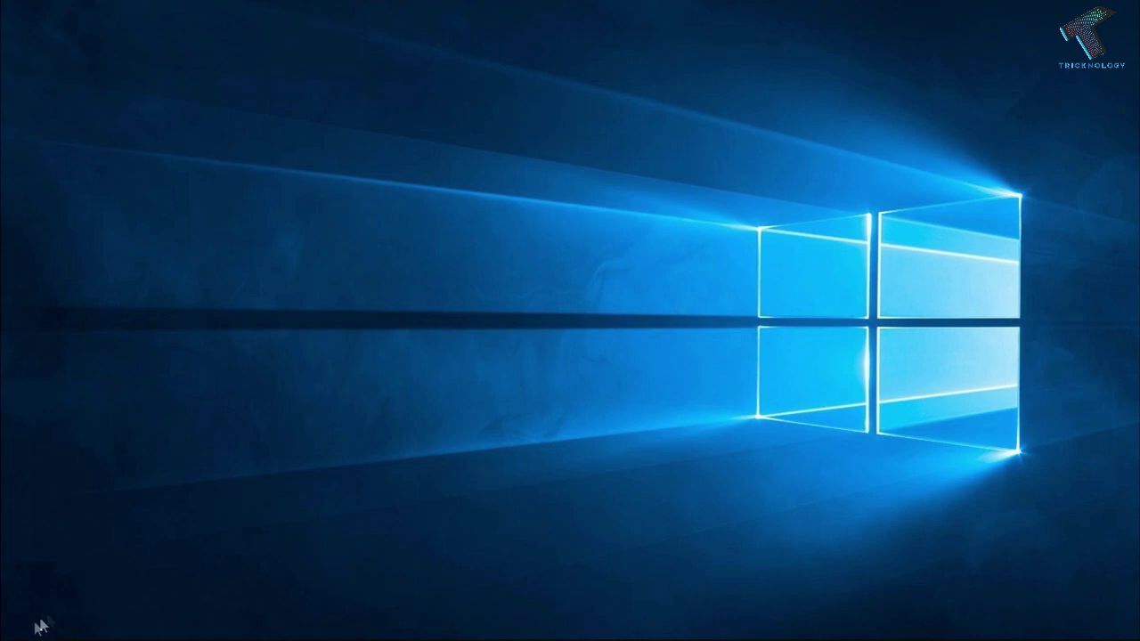
Step: Search Start for 'power pla' and open the Edit power plan result to reach Power Options
{"action": "key", "text": "super"}
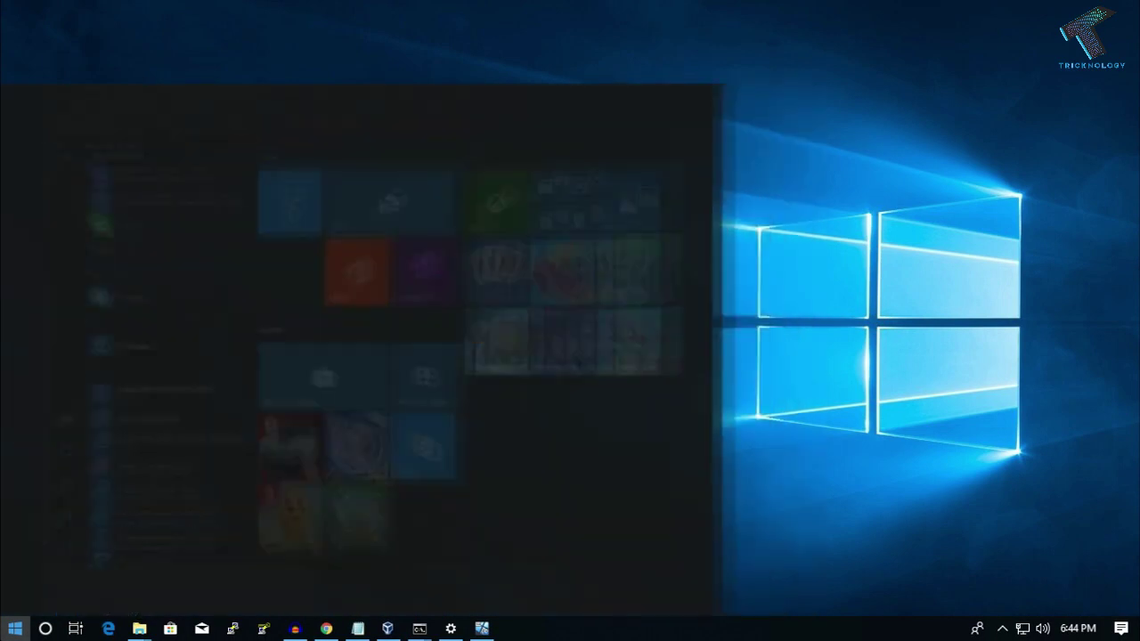
{"action": "type", "text": "power"}
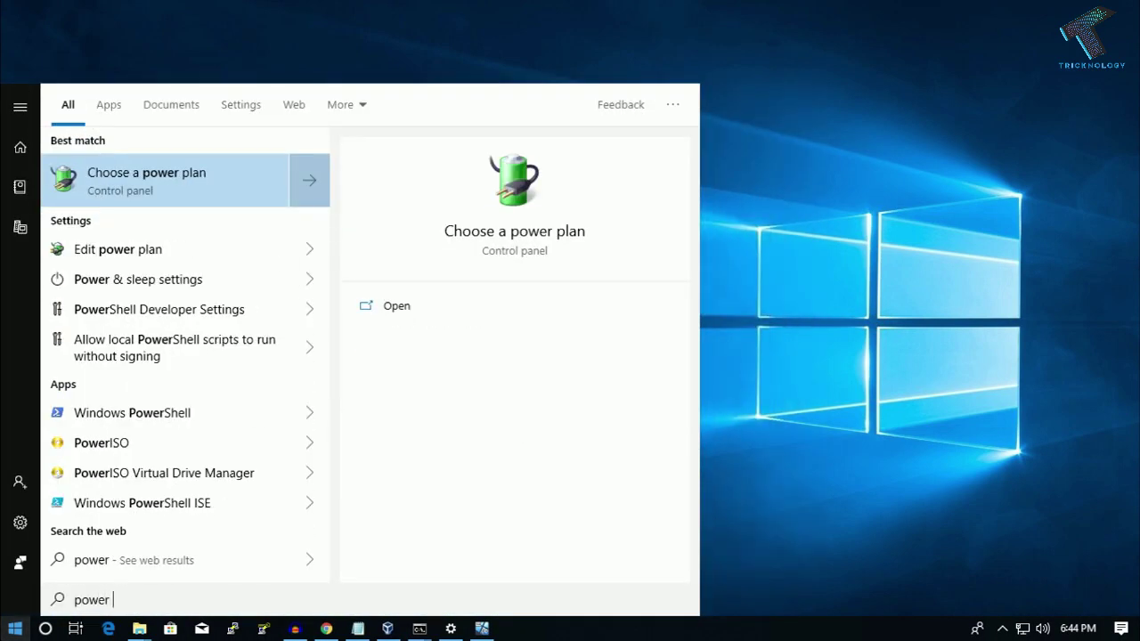
{"action": "type", "text": " pla"}
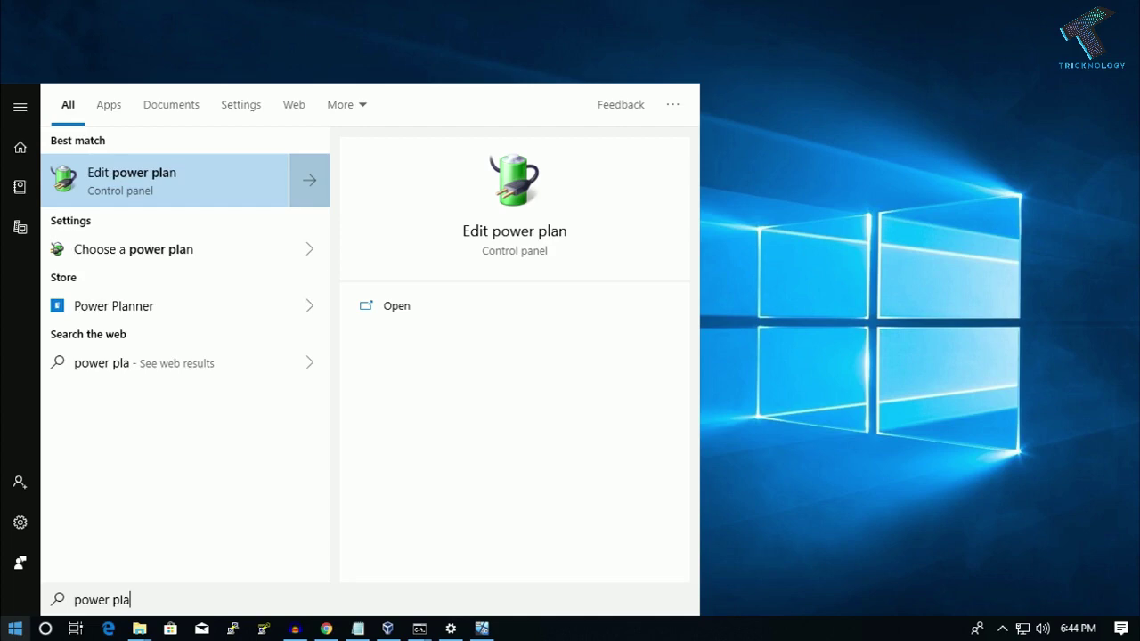
{"action": "left_click", "coordinate": [180, 253]}
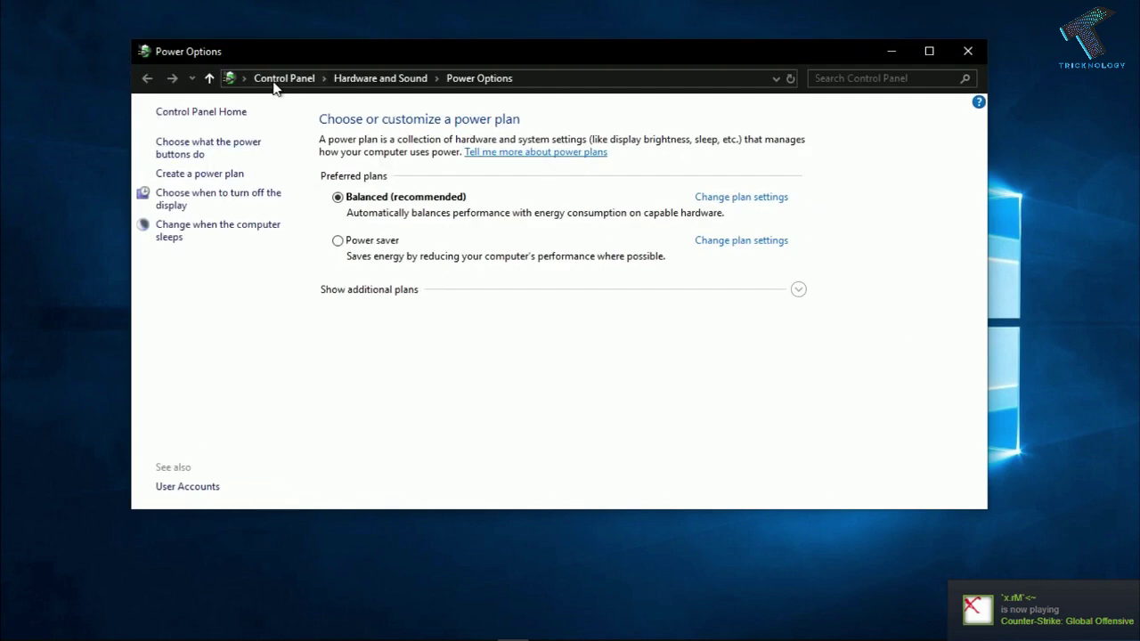
Step: Switch Control Panel to Small icons view and reopen Power Options from All Control Panel Items
{"action": "left_click", "coordinate": [277, 79]}
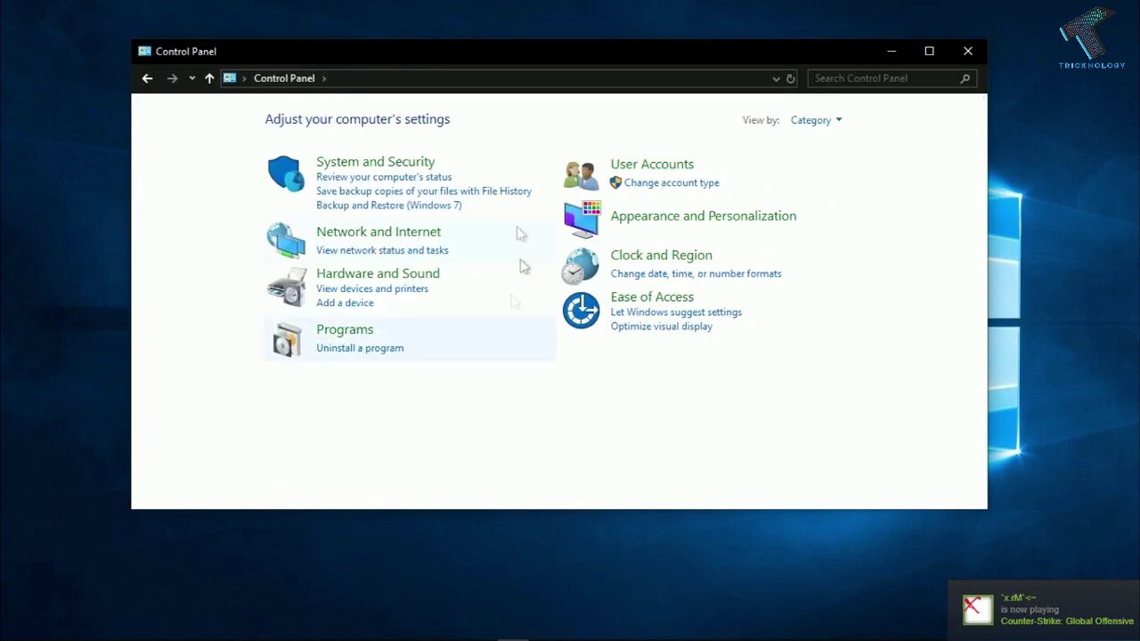
{"action": "left_click", "coordinate": [838, 122]}
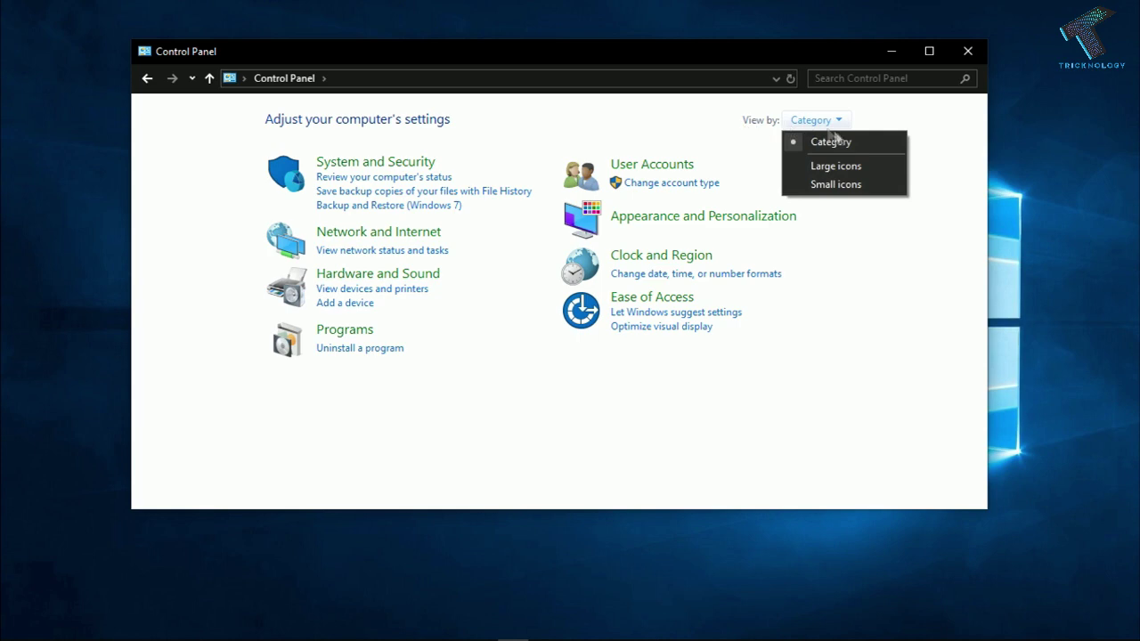
{"action": "left_click", "coordinate": [838, 185]}
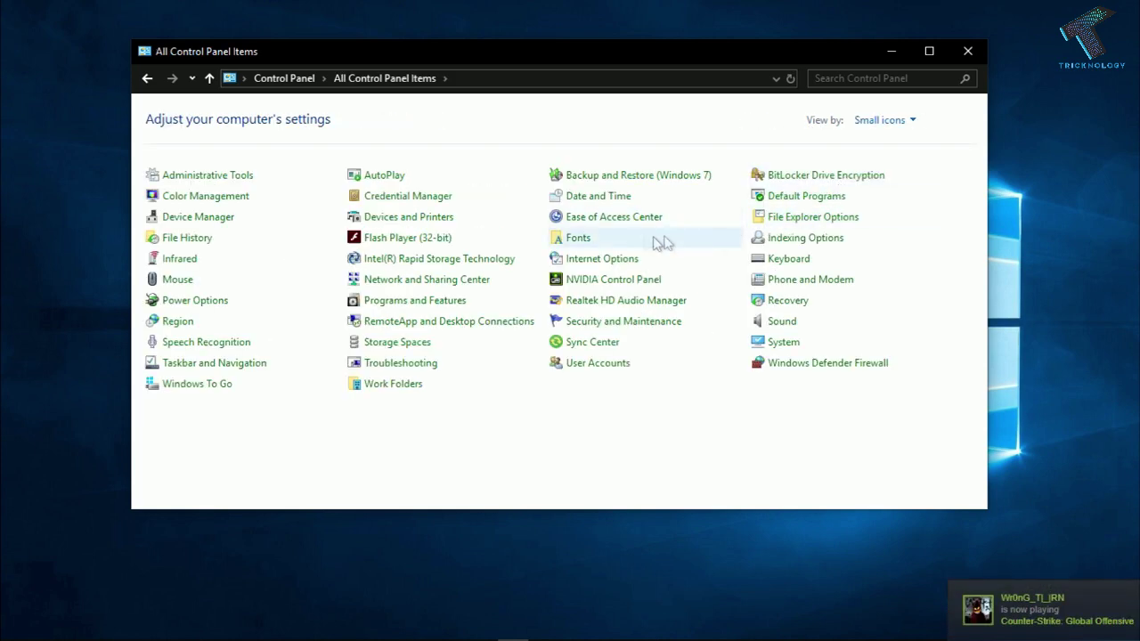
{"action": "left_click", "coordinate": [218, 303]}
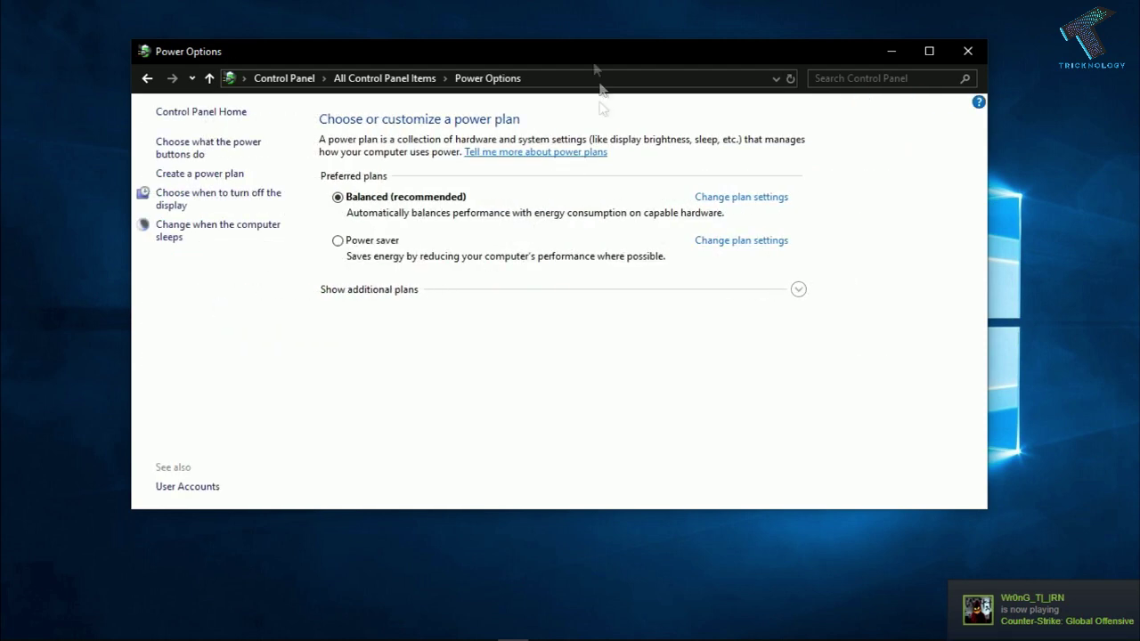
Step: Unlock the shutdown settings under 'Choose what the power buttons do' and uncheck Turn on fast startup
{"action": "left_click", "coordinate": [223, 152]}
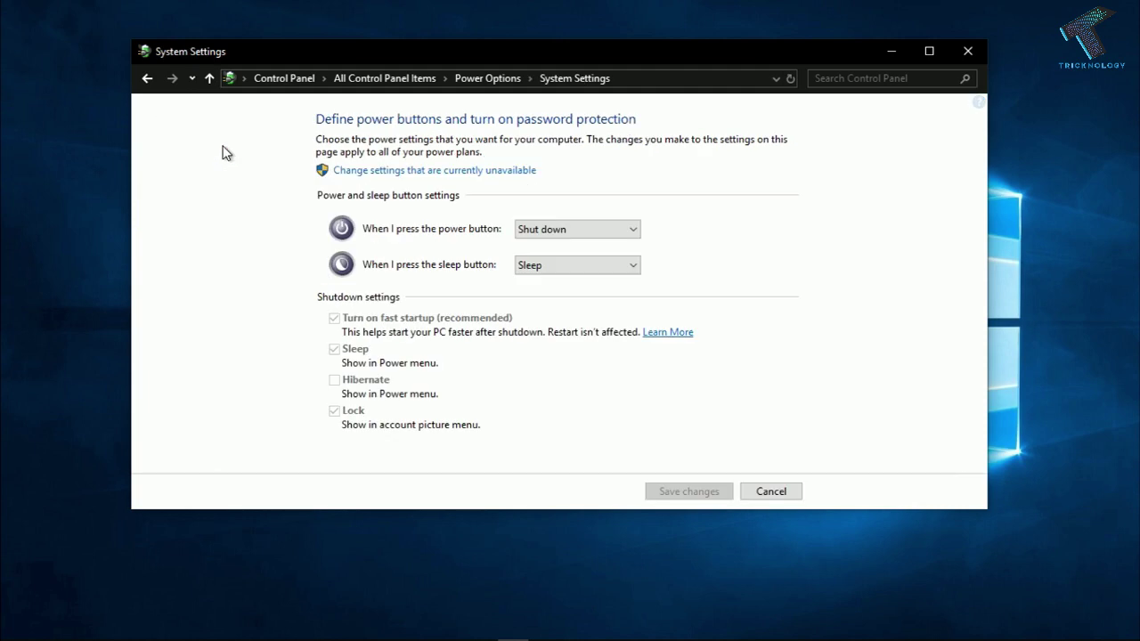
{"action": "left_click", "coordinate": [403, 171]}
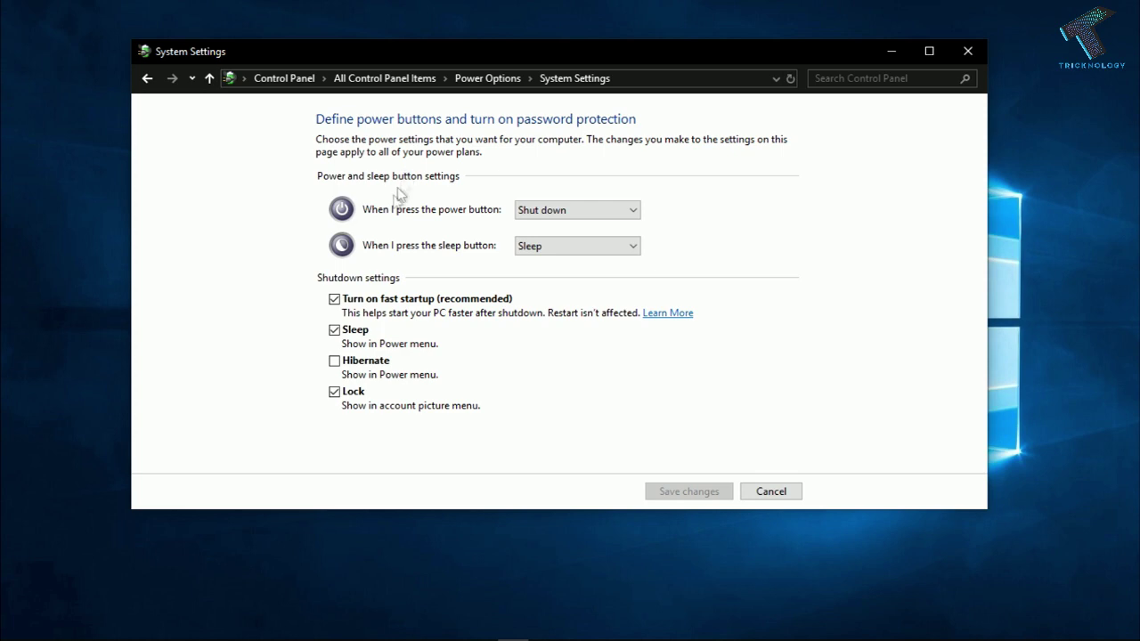
{"action": "left_click", "coordinate": [335, 301]}
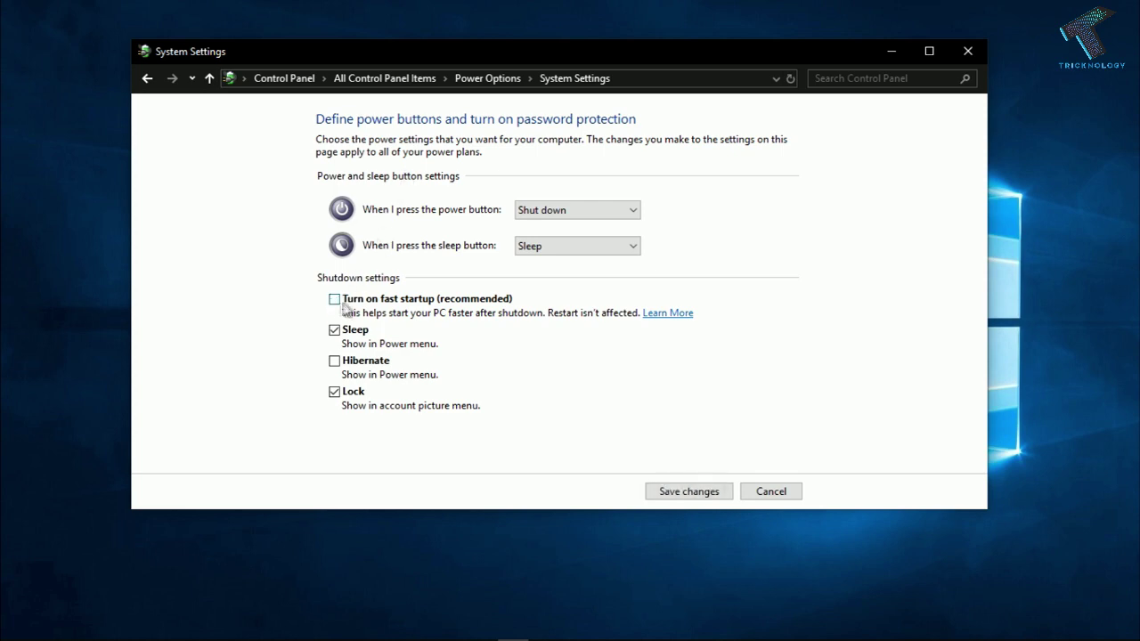